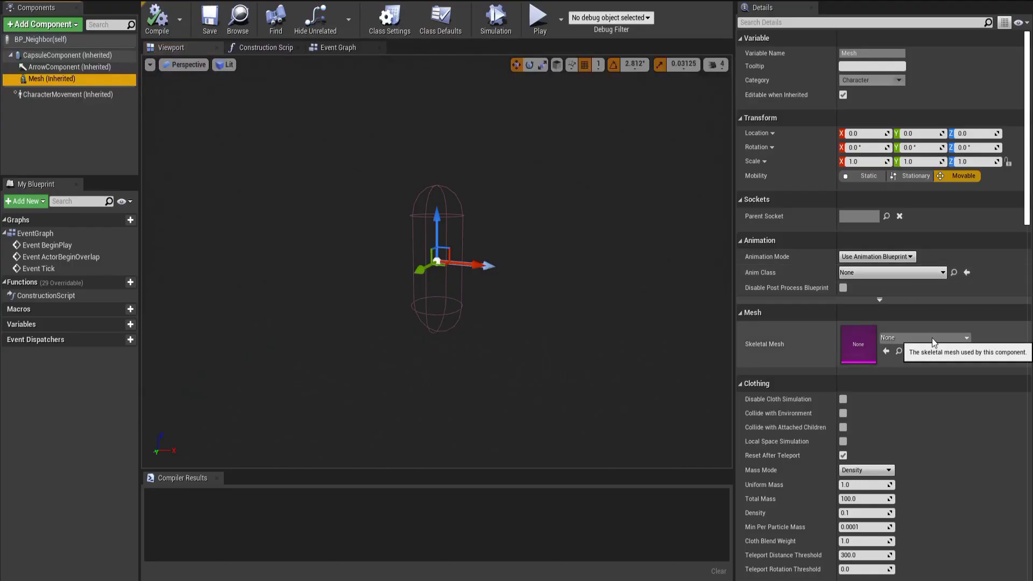
# Step: Set BP_Neighbor's skeletal mesh to neighbour_lowpoly with a Z rotation of -90
pyautogui.click(932, 338)
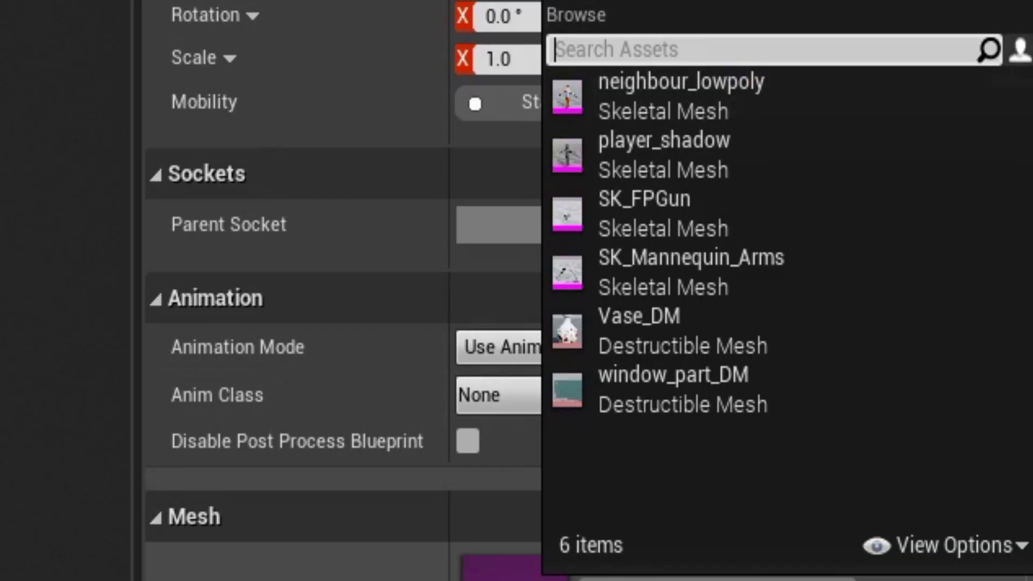
pyautogui.click(689, 81)
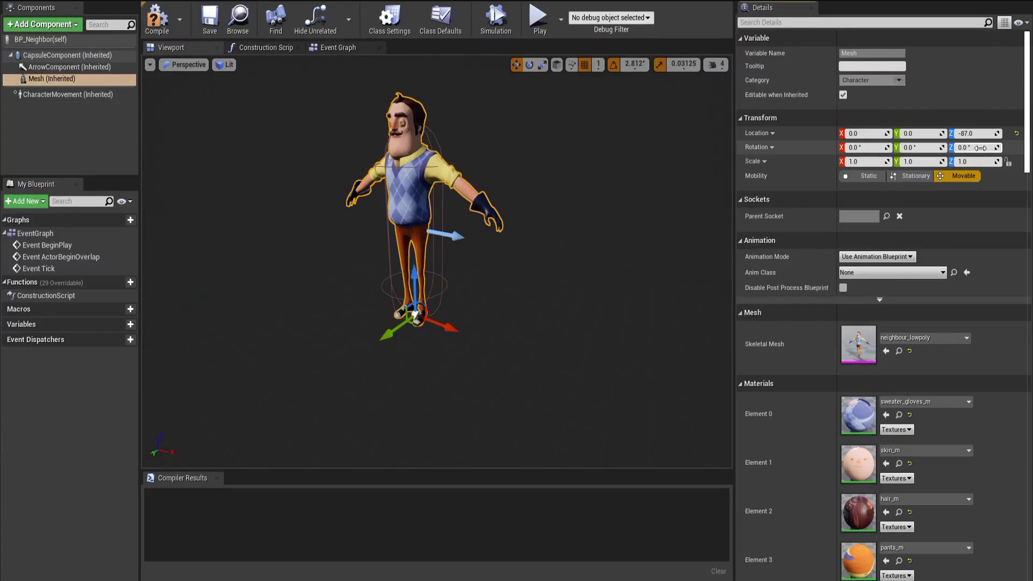
pyautogui.write('-90')
pyautogui.press('Return')
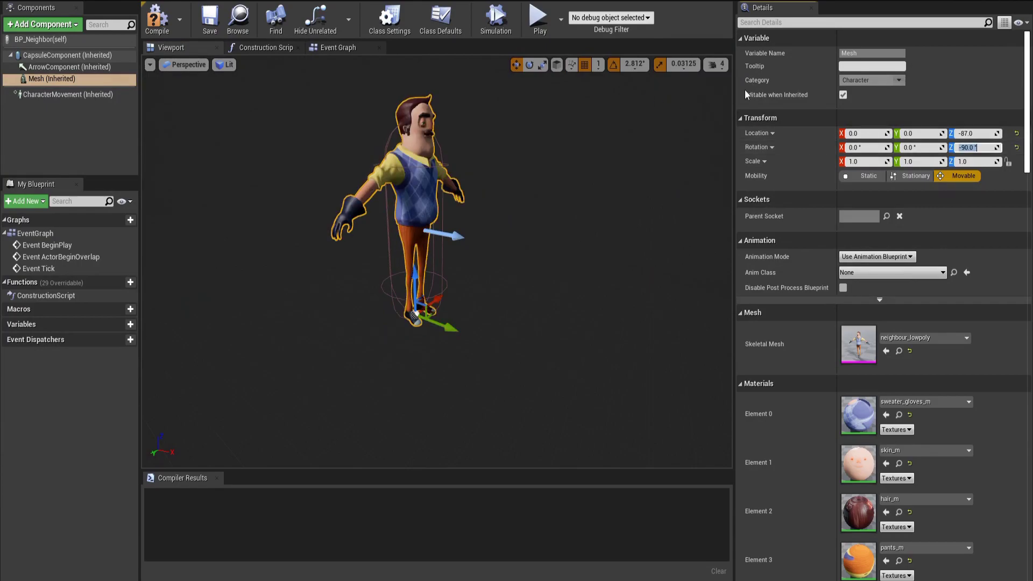
# Step: Compile BP_Neighbor and create a Blend Space 1D on neighbour_lowpoly_Skeleton
pyautogui.moveTo(530, 166); pyautogui.dragTo(460, 237)
pyautogui.press('F7')
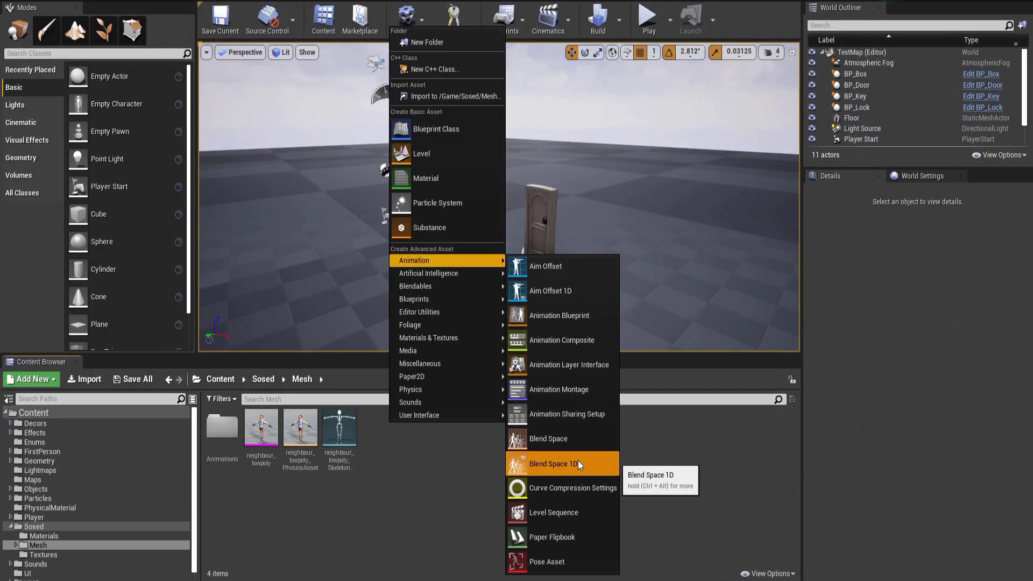
pyautogui.click(578, 460)
pyautogui.click(441, 131)
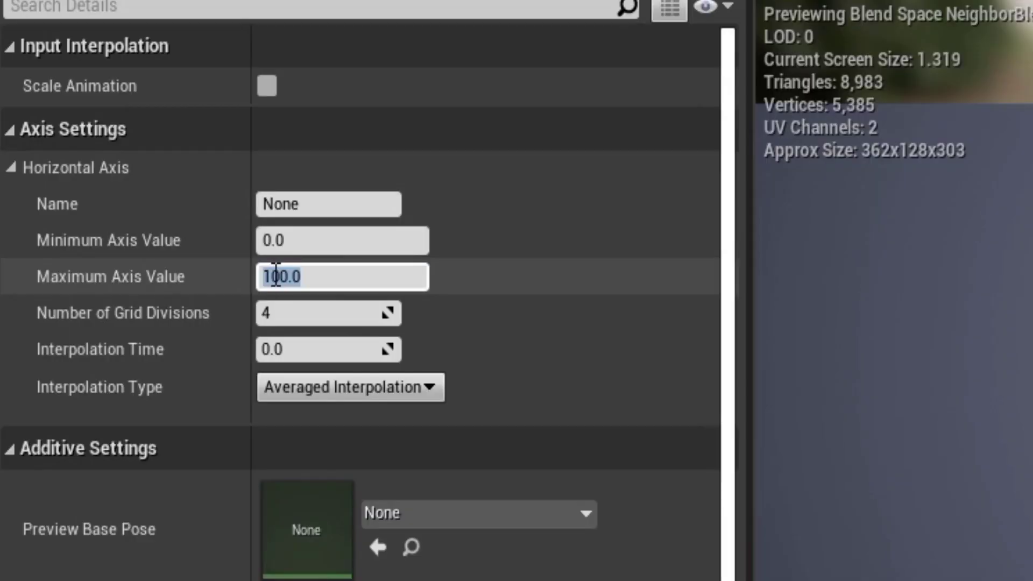
# Step: Set the blend space's maximum axis value to 600 with 12 grid divisions
pyautogui.press('Return')
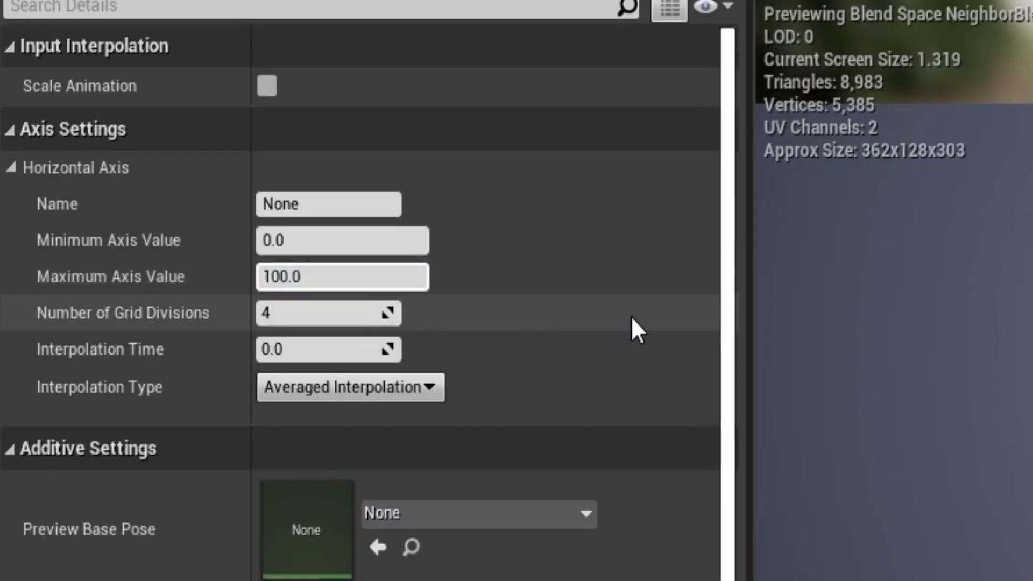
pyautogui.press('BackSpace')
pyautogui.write('6')
pyautogui.click(322, 318)
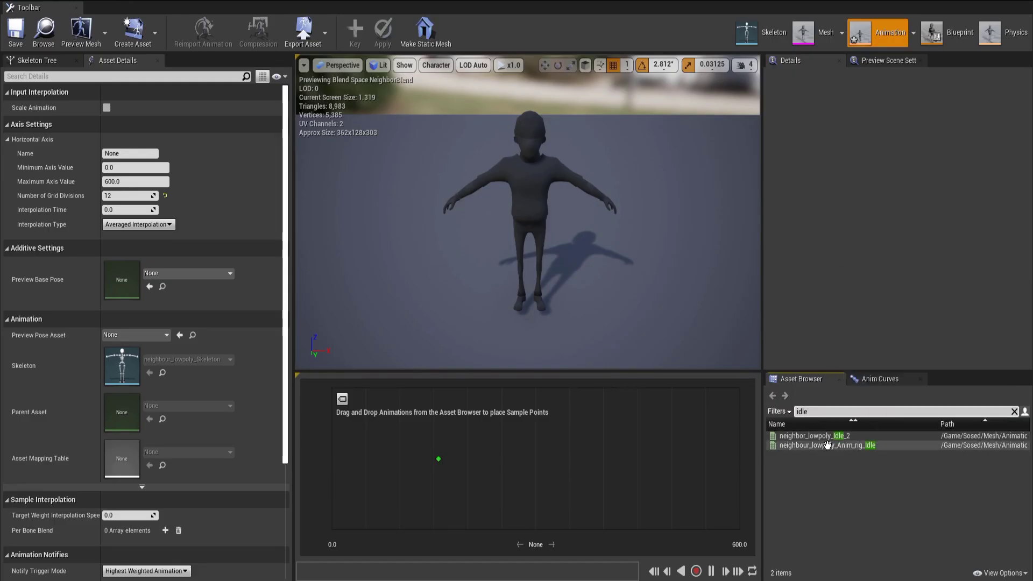
# Step: Add Idle, Walking and RunCasual samples, name the axis Speed, then start an Animation Blueprint
pyautogui.moveTo(823, 445); pyautogui.dragTo(450, 493)
pyautogui.doubleClick(805, 411)
pyautogui.write('walk')
pyautogui.moveTo(834, 455); pyautogui.dragTo(400, 458)
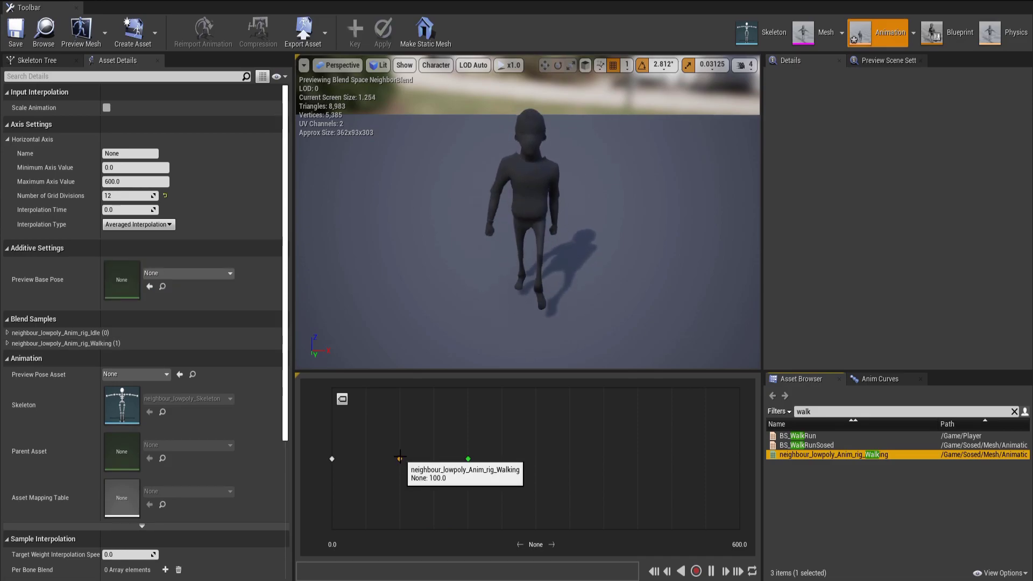
pyautogui.doubleClick(804, 411)
pyautogui.write('run')
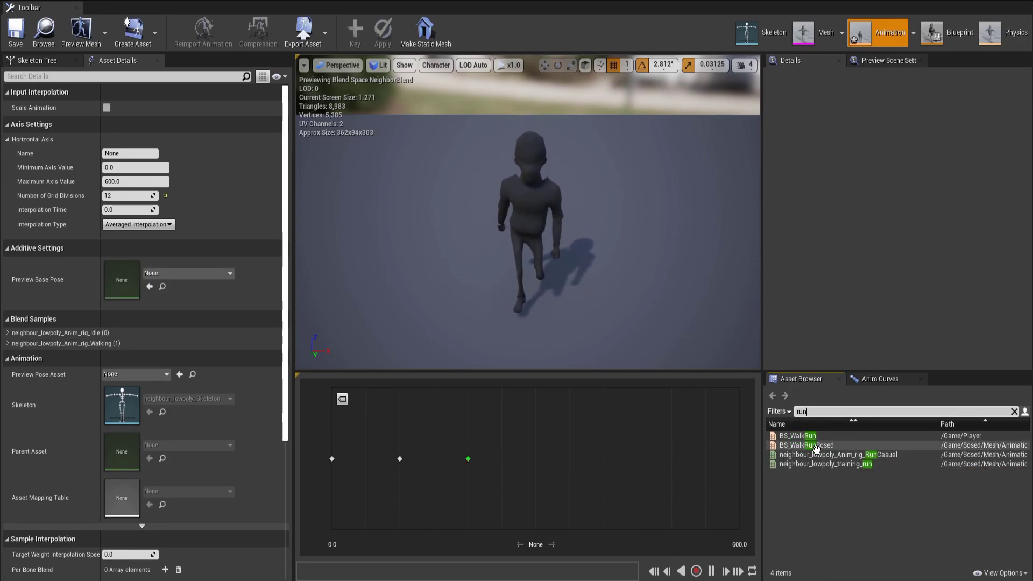
pyautogui.moveTo(816, 452); pyautogui.dragTo(740, 459)
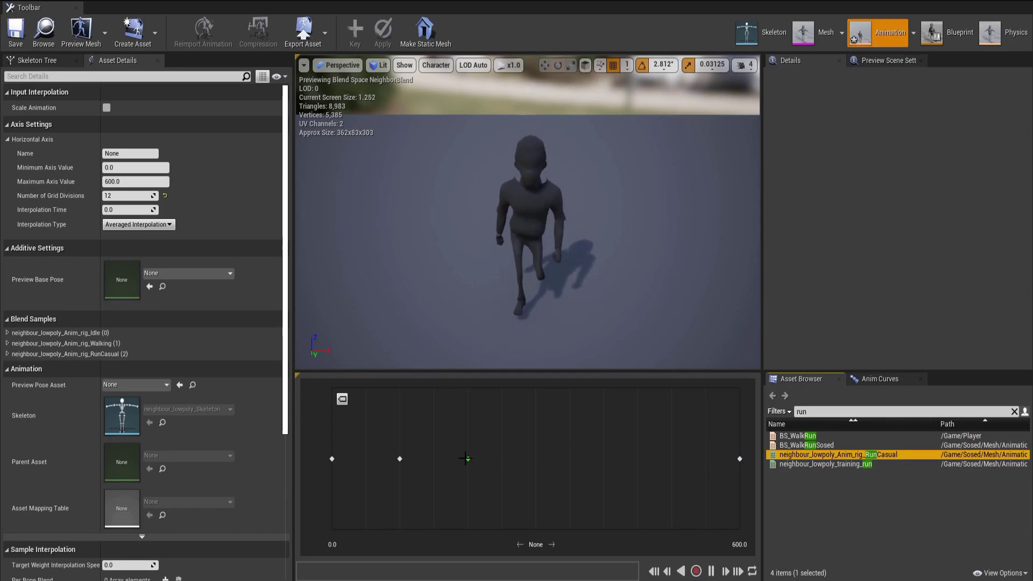
pyautogui.click(114, 155)
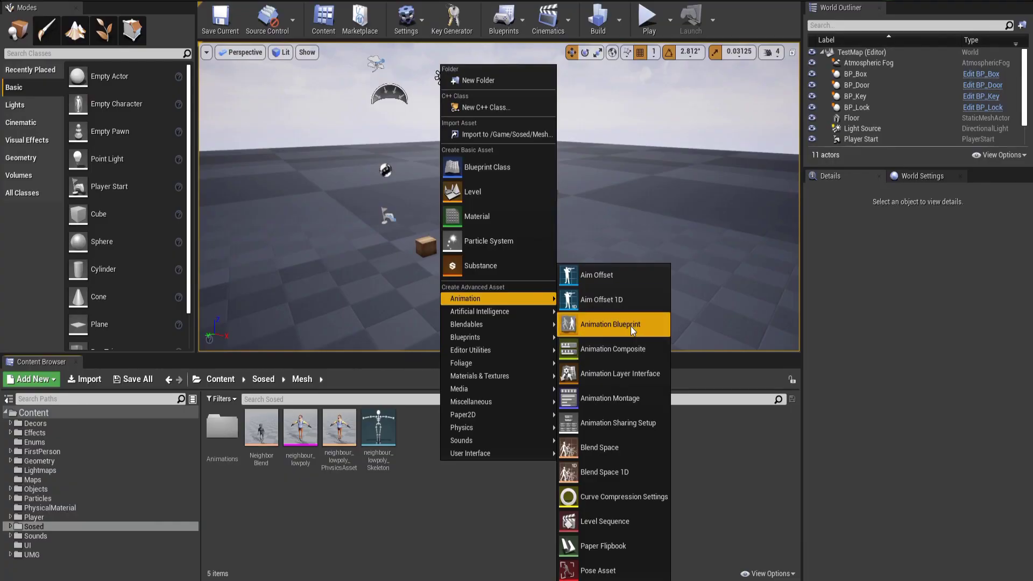
pyautogui.click(630, 327)
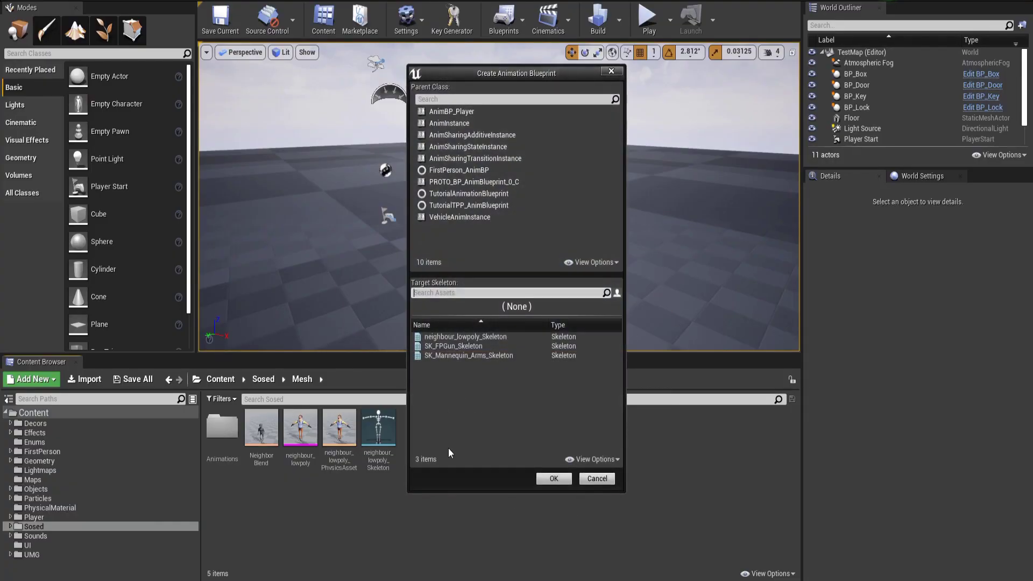
# Step: Create NeighborAnimBP on neighbour_lowpoly_Skeleton with a Speed variable and Try Get Pawn Owner node
pyautogui.click(473, 336)
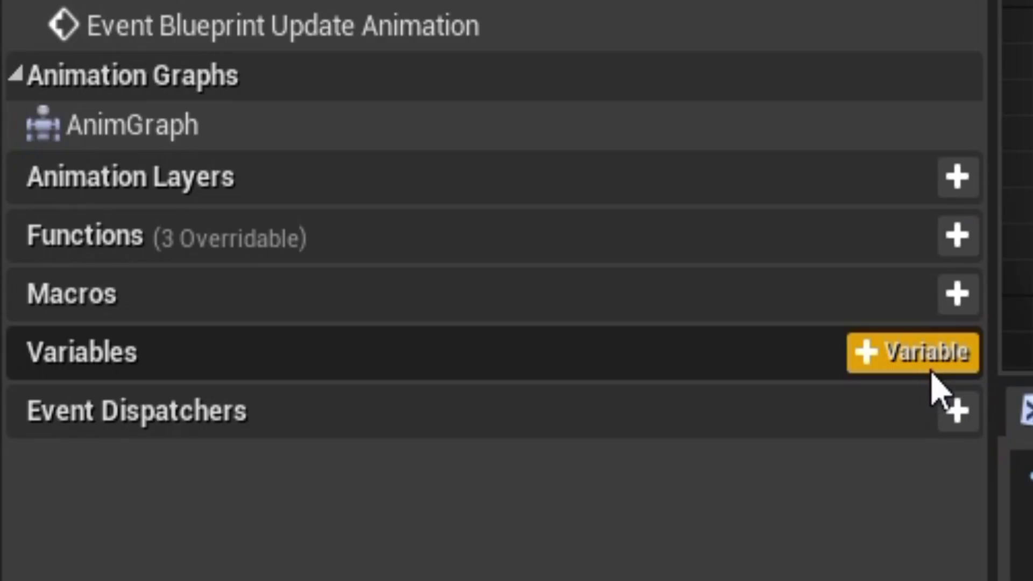
pyautogui.click(925, 353)
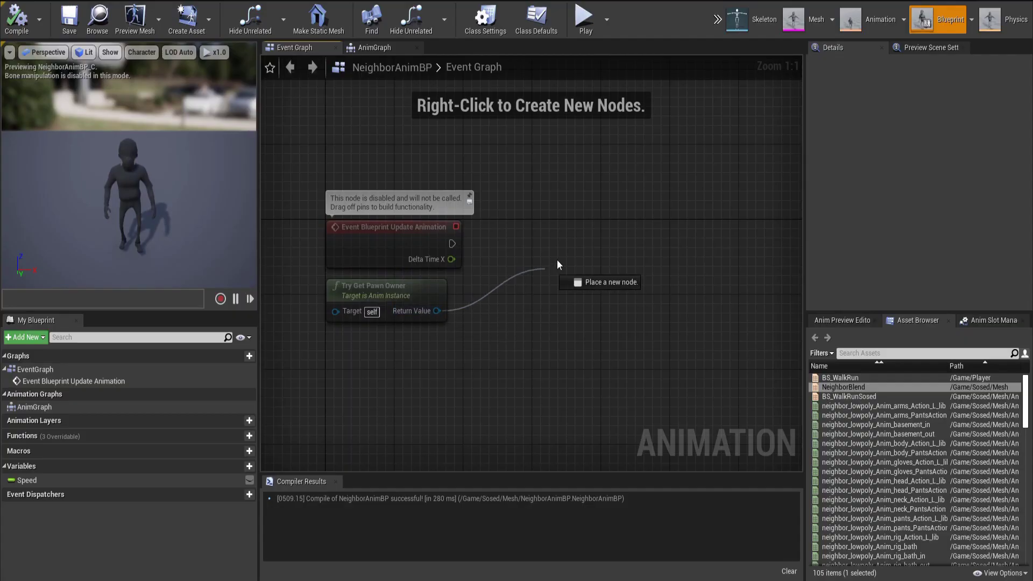
pyautogui.moveTo(557, 260); pyautogui.dragTo(558, 245)
# Step: Set Speed from VectorLength of the BP_Neighbor cast's Get Velocity
pyautogui.write('cast to neighbor')
pyautogui.press('Return')
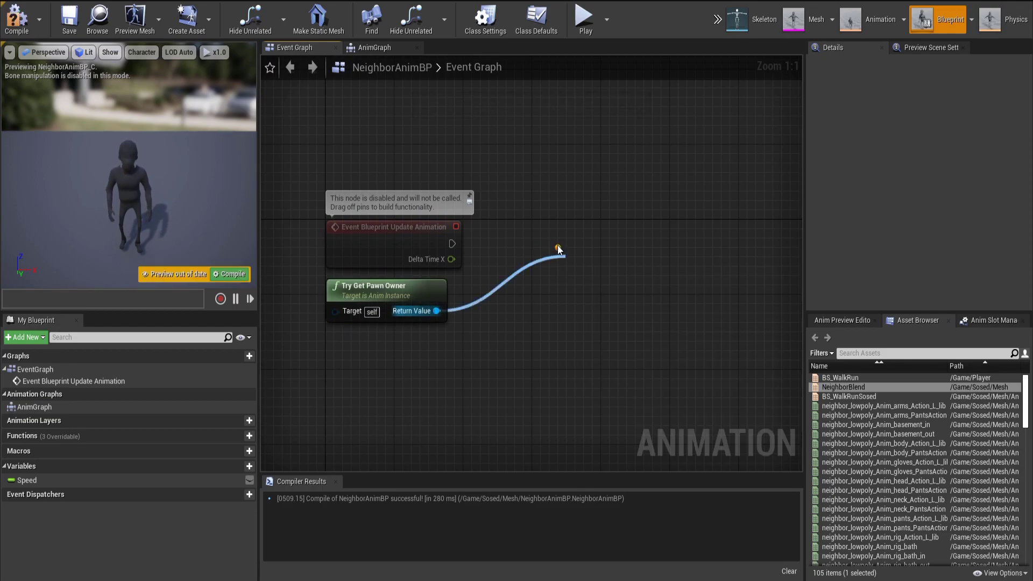
pyautogui.moveTo(584, 269); pyautogui.dragTo(391, 227, button='right')
pyautogui.moveTo(467, 262); pyautogui.dragTo(523, 305)
pyautogui.write('get veloc')
pyautogui.press('Return')
pyautogui.moveTo(614, 342); pyautogui.dragTo(693, 339)
pyautogui.write('vector length')
pyautogui.press('Return')
pyautogui.moveTo(688, 324); pyautogui.dragTo(559, 294, button='right')
pyautogui.moveTo(592, 315); pyautogui.dragTo(574, 296)
pyautogui.moveTo(24, 480); pyautogui.dragTo(337, 201)
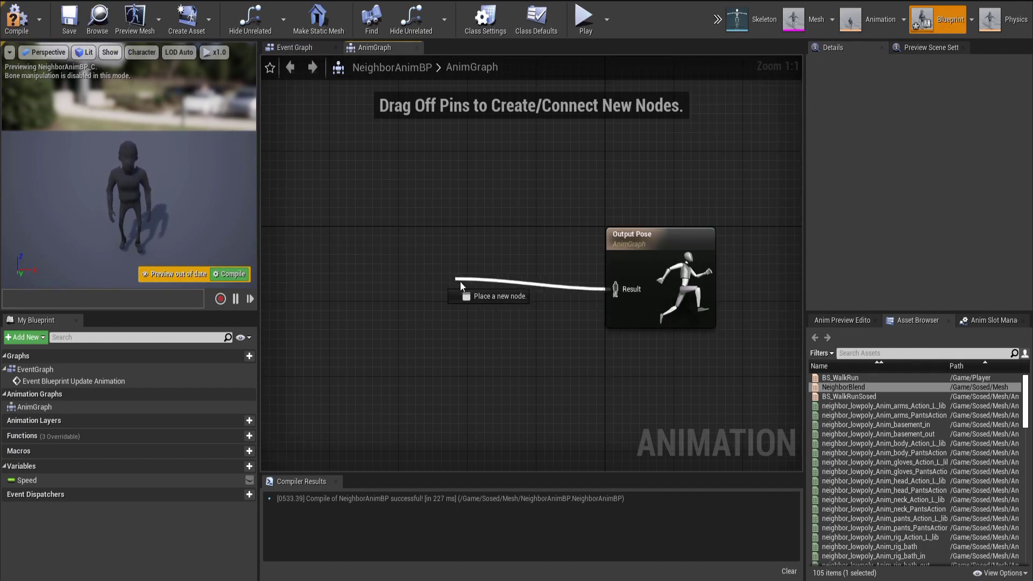
# Step: Add a state machine feeding the AnimGraph Result and begin a state from Entry
pyautogui.moveTo(460, 282); pyautogui.dragTo(471, 286)
pyautogui.write('state')
pyautogui.press('Return')
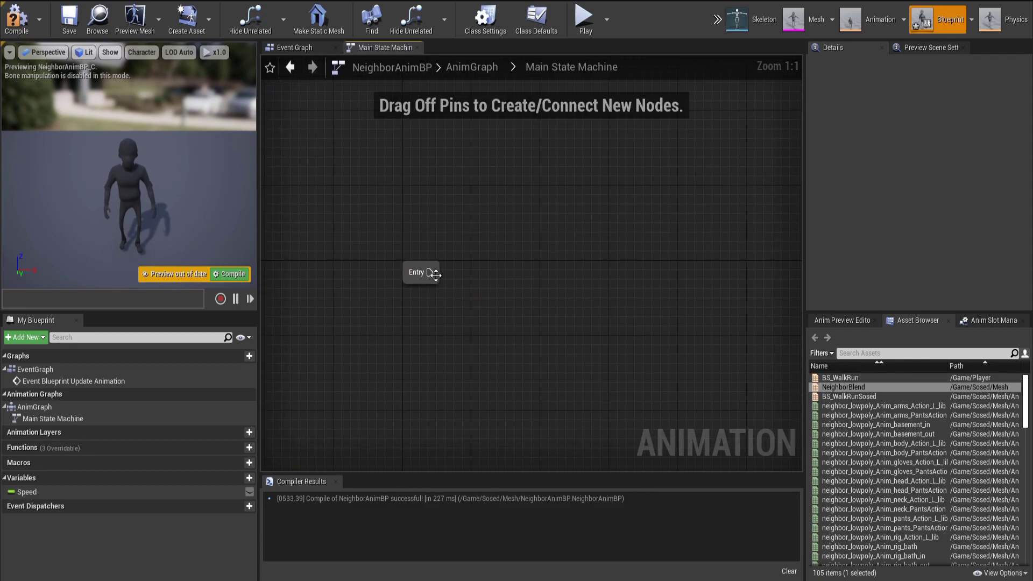
pyautogui.moveTo(429, 273); pyautogui.dragTo(518, 284)
# Step: Add an Idle/Walk/Run state off Entry and open its graph
pyautogui.click(543, 313)
pyautogui.write('Idle/Walk/Run')
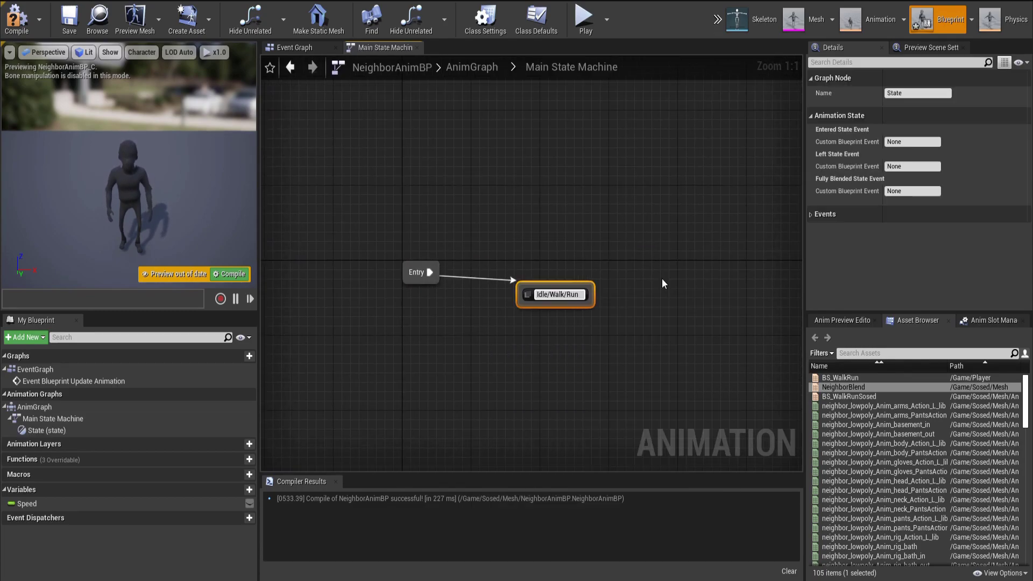
pyautogui.press('Return')
pyautogui.doubleClick(548, 302)
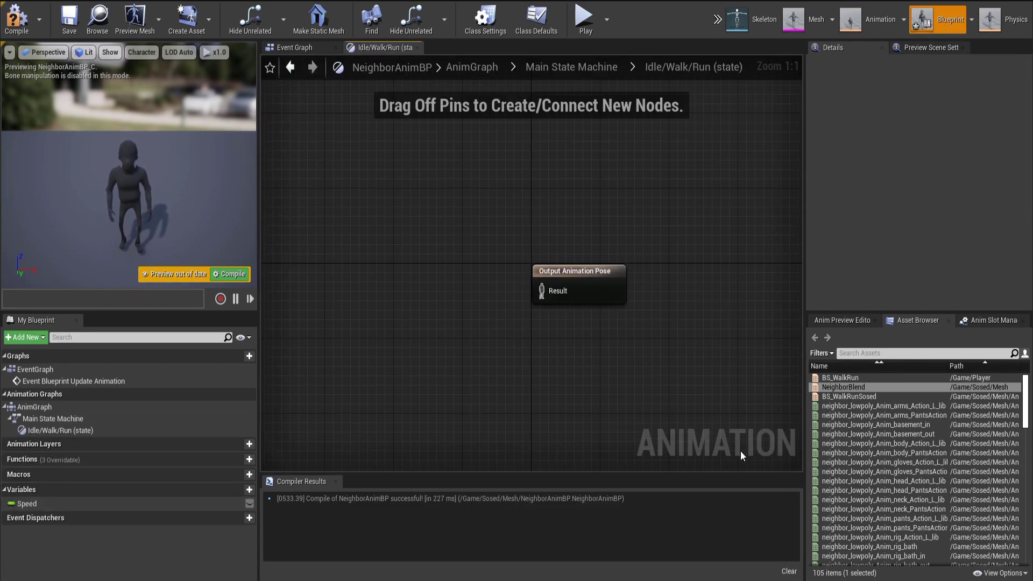
# Step: Drive NeighborBlend with the Speed variable into the output pose and compile
pyautogui.moveTo(844, 386); pyautogui.dragTo(543, 291)
pyautogui.moveTo(433, 308); pyautogui.dragTo(442, 290)
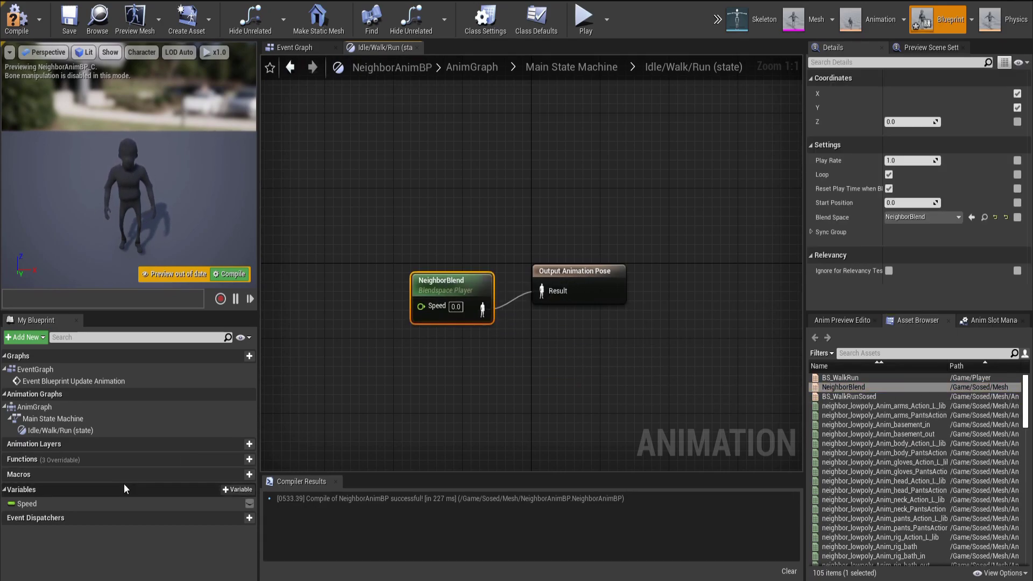
pyautogui.moveTo(27, 503); pyautogui.dragTo(210, 422)
pyautogui.moveTo(433, 313); pyautogui.dragTo(434, 311)
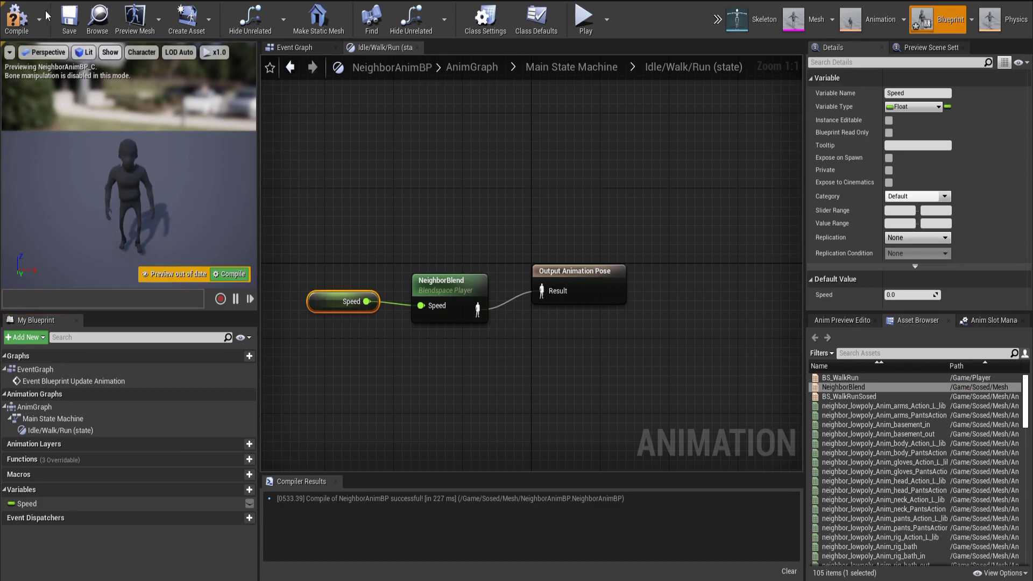
pyautogui.click(19, 19)
pyautogui.click(290, 67)
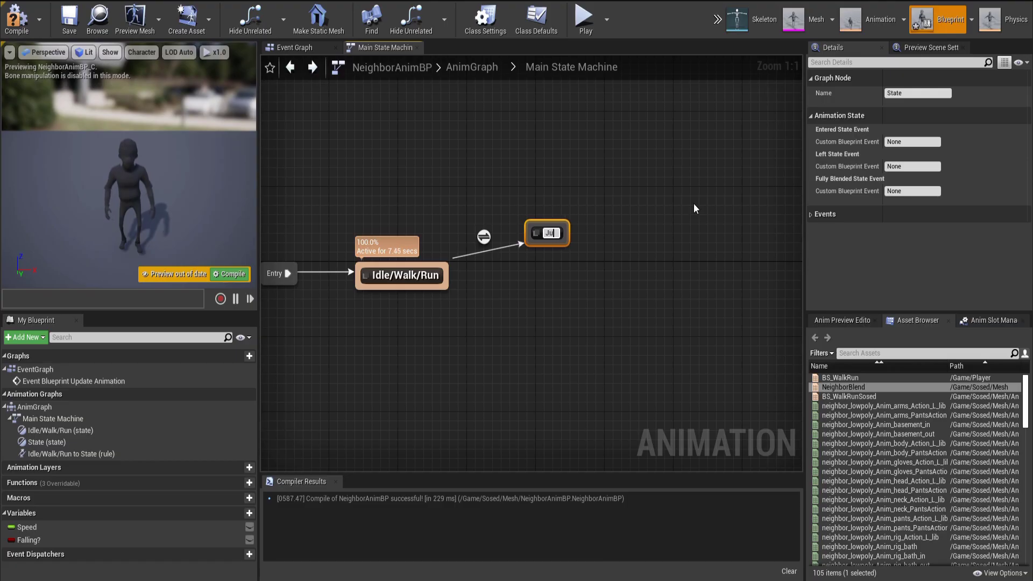
# Step: Add a JumpStart state entered from Idle/Walk/Run when Falling? is true, and compile
pyautogui.write('JumpStart')
pyautogui.press('Return')
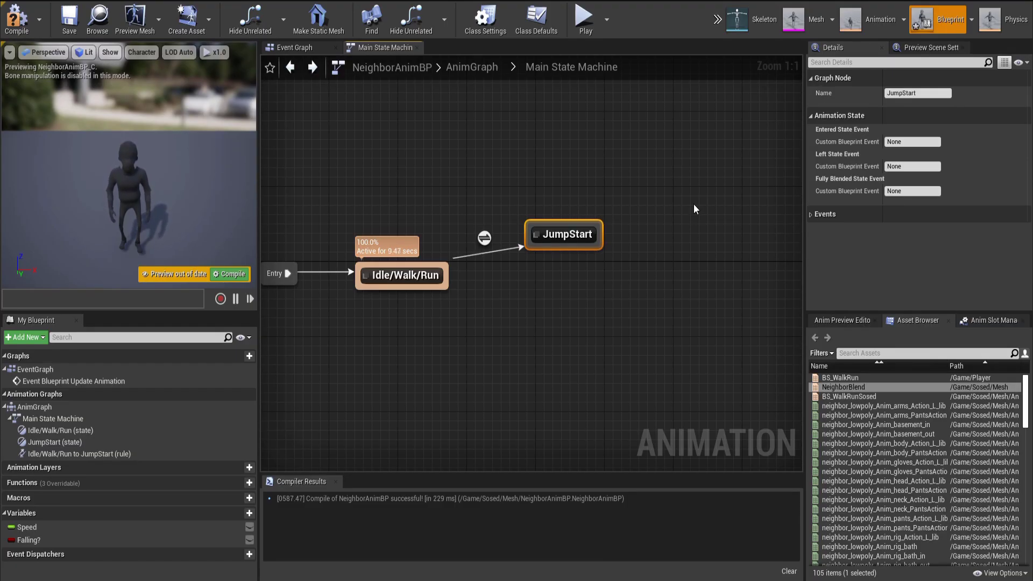
pyautogui.doubleClick(484, 238)
pyautogui.moveTo(110, 539); pyautogui.dragTo(208, 477)
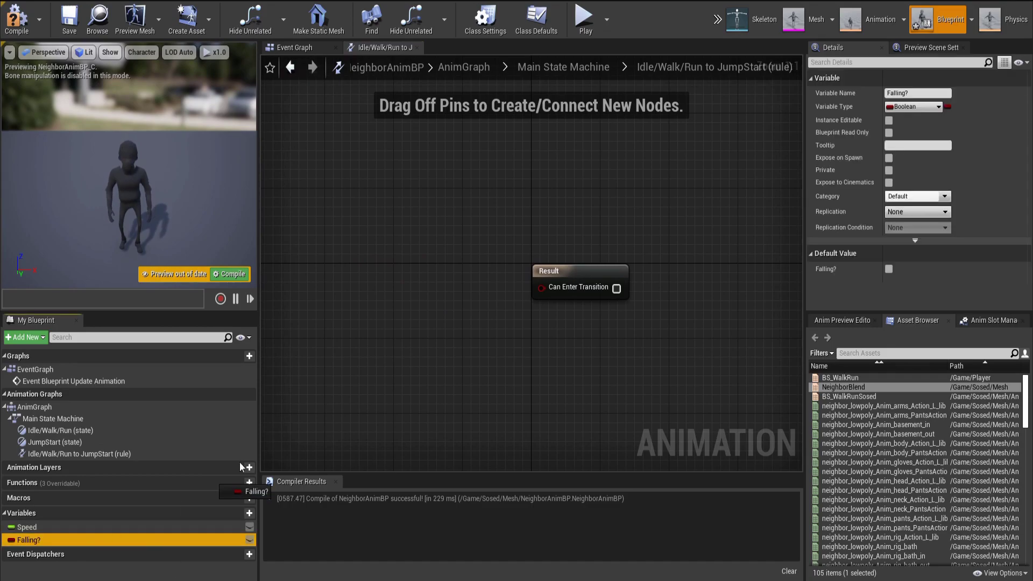
pyautogui.moveTo(592, 288); pyautogui.dragTo(591, 287)
pyautogui.click(17, 16)
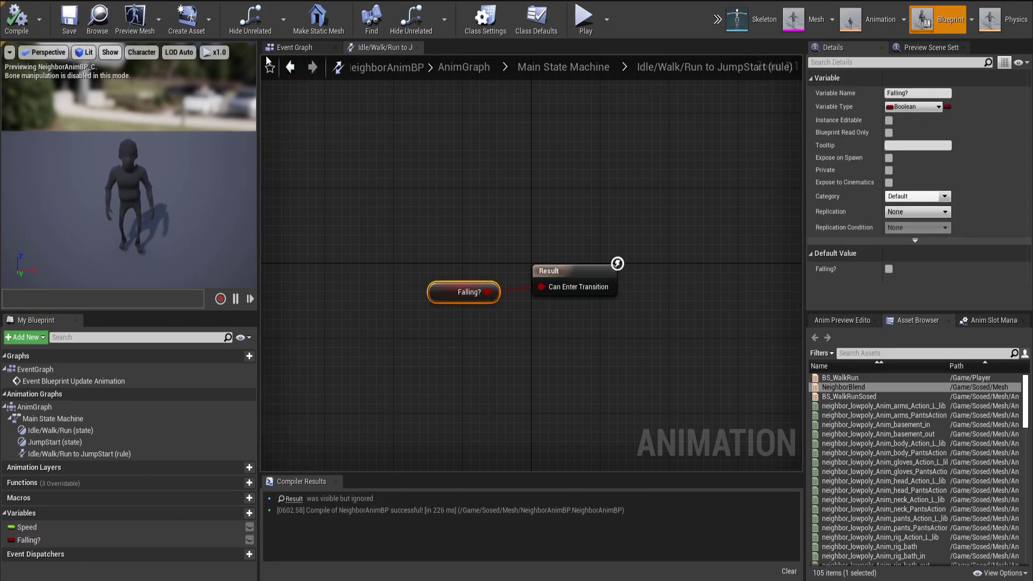
pyautogui.click(291, 67)
# Step: Play the JumpStart animation in the JumpStart state with looping turned off
pyautogui.doubleClick(565, 234)
pyautogui.click(914, 353)
pyautogui.write('jump')
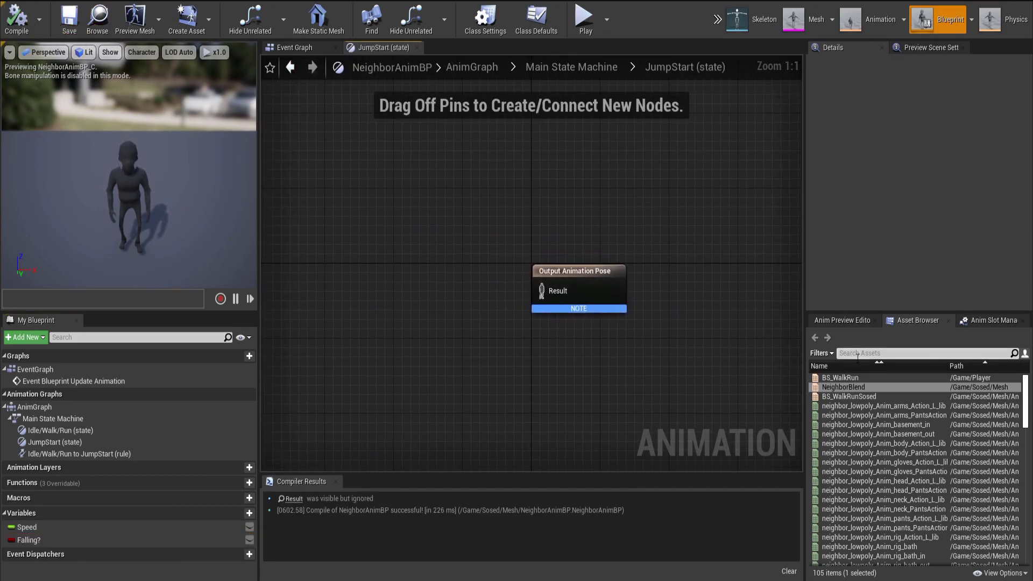
pyautogui.moveTo(872, 405); pyautogui.dragTo(405, 297)
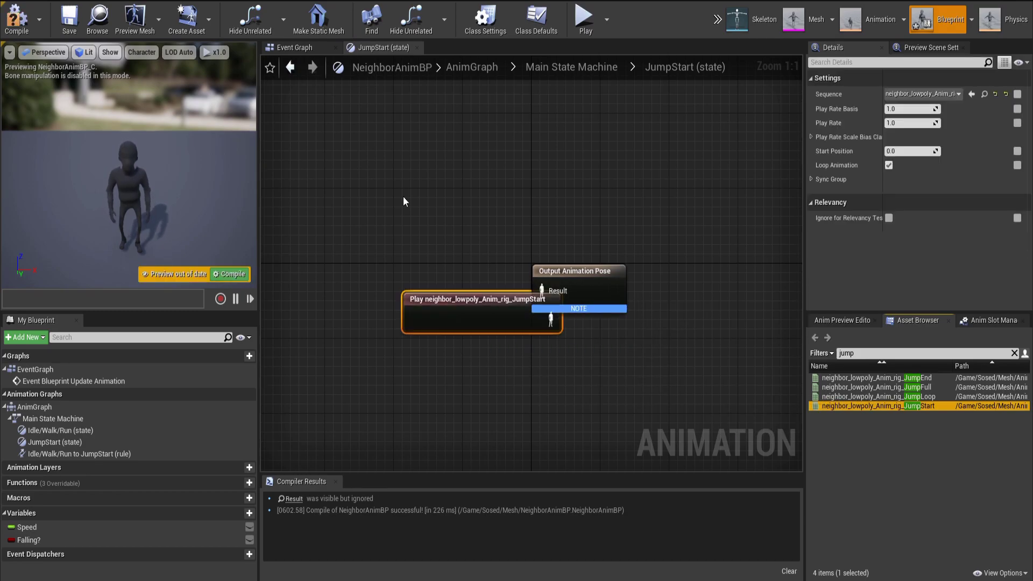
pyautogui.click(738, 210)
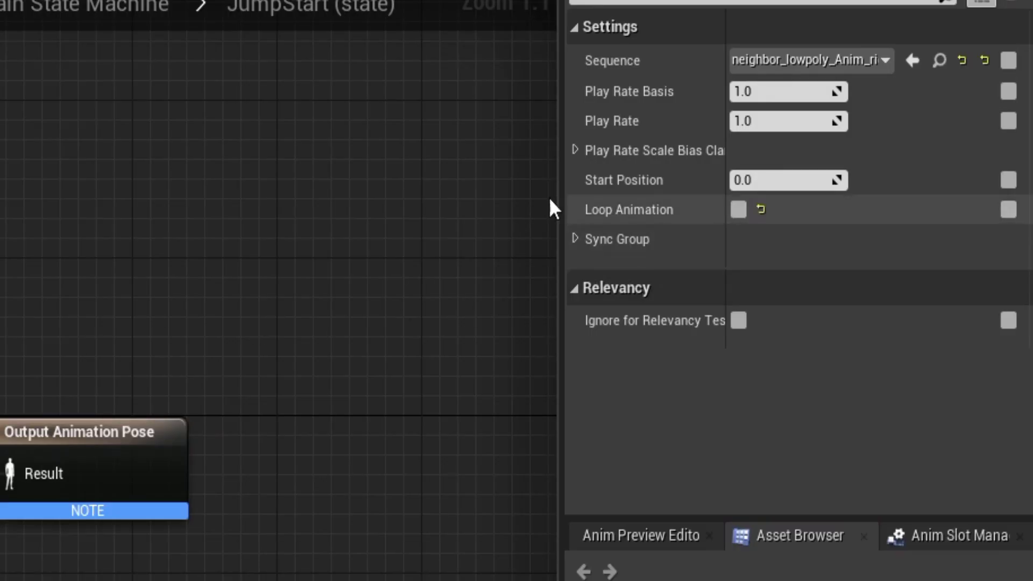
# Step: Add a JumpLoop state that plays the JumpLoop animation
pyautogui.write('Jum')
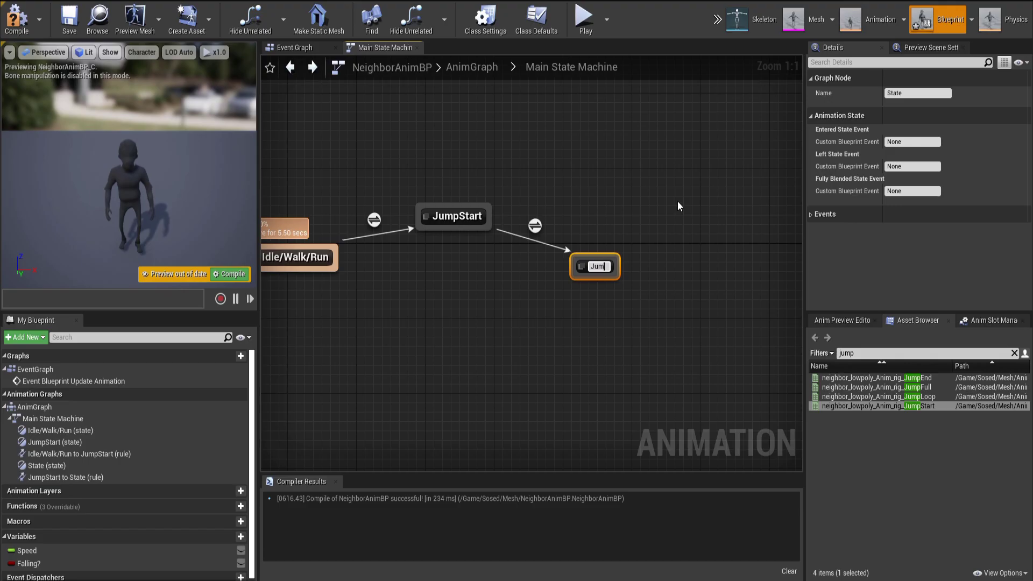
pyautogui.write('pLoop')
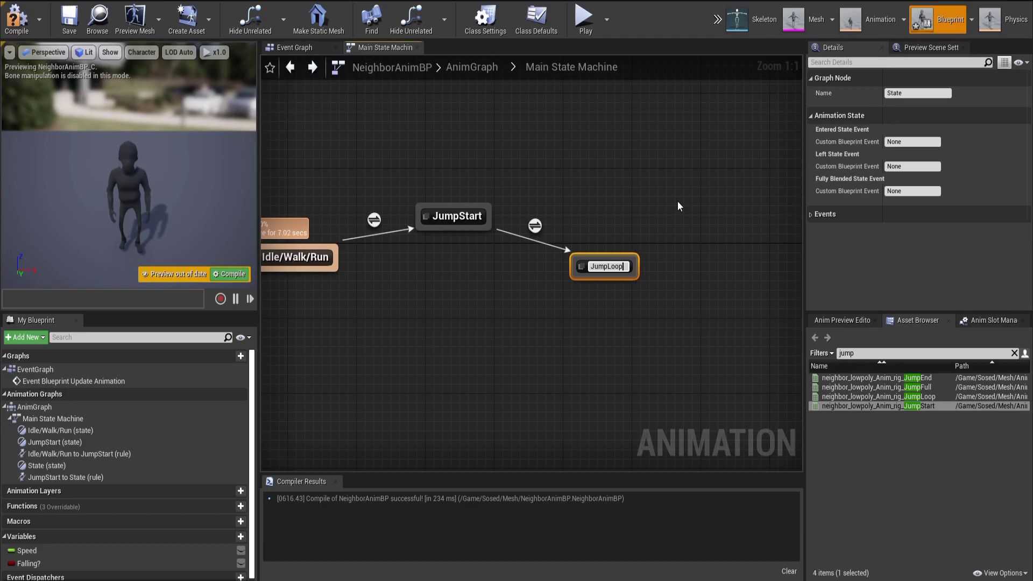
pyautogui.press('Return')
pyautogui.doubleClick(613, 267)
pyautogui.moveTo(878, 396); pyautogui.dragTo(554, 291)
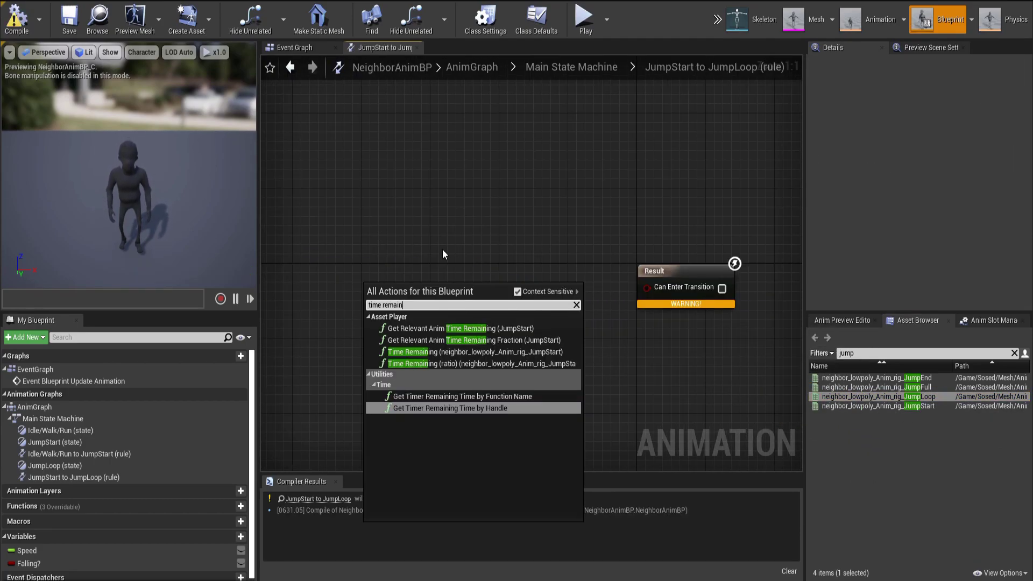
# Step: Transition JumpStart to JumpLoop when Time Remaining ≤ 0.2, and add a JumpEnd state
pyautogui.write('i')
pyautogui.click(501, 353)
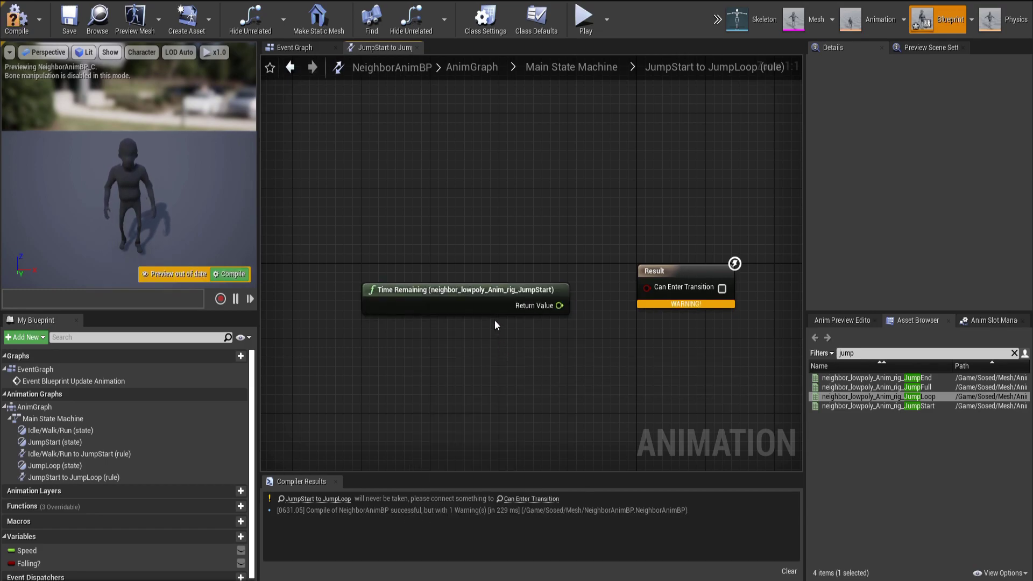
pyautogui.moveTo(413, 250); pyautogui.dragTo(475, 313)
pyautogui.write('<')
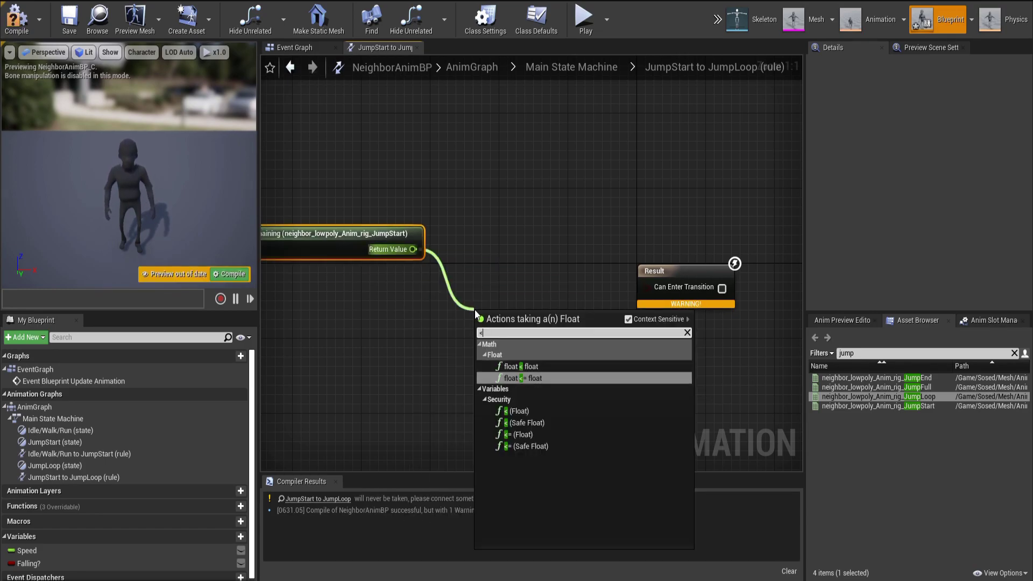
pyautogui.press('Return')
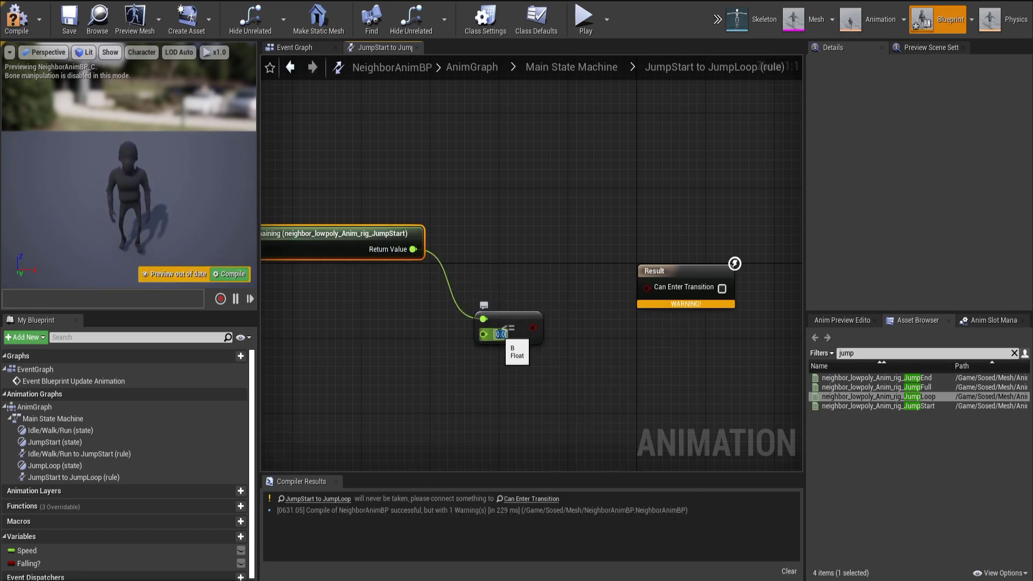
pyautogui.write('0.2')
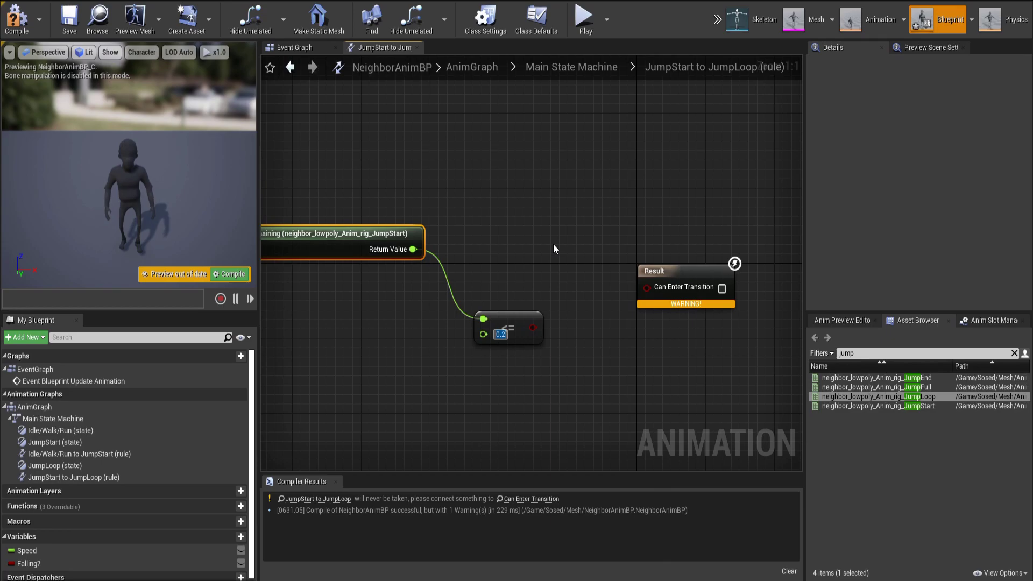
pyautogui.moveTo(531, 328); pyautogui.dragTo(647, 288)
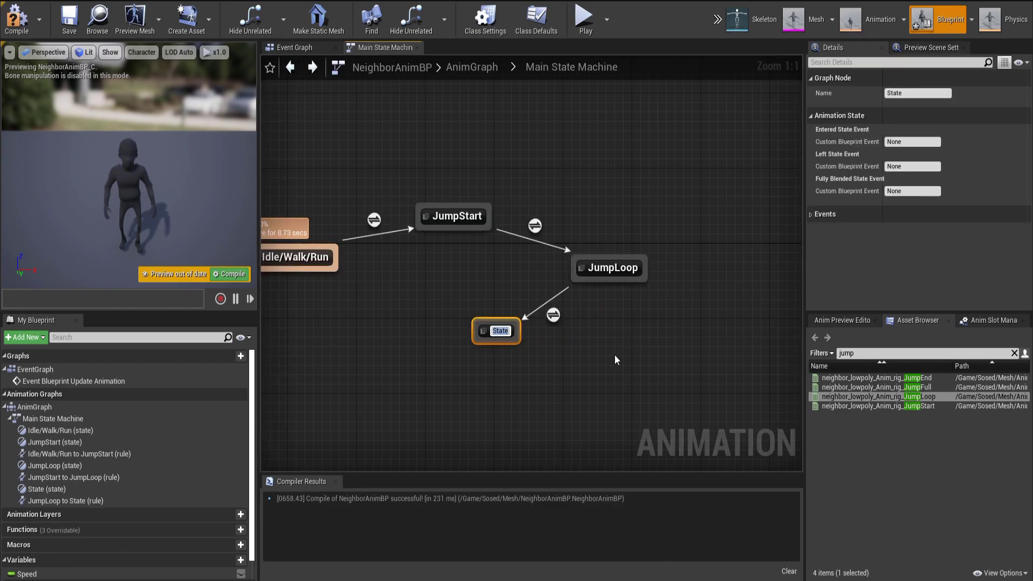
pyautogui.write('JumpEnd')
pyautogui.press('Return')
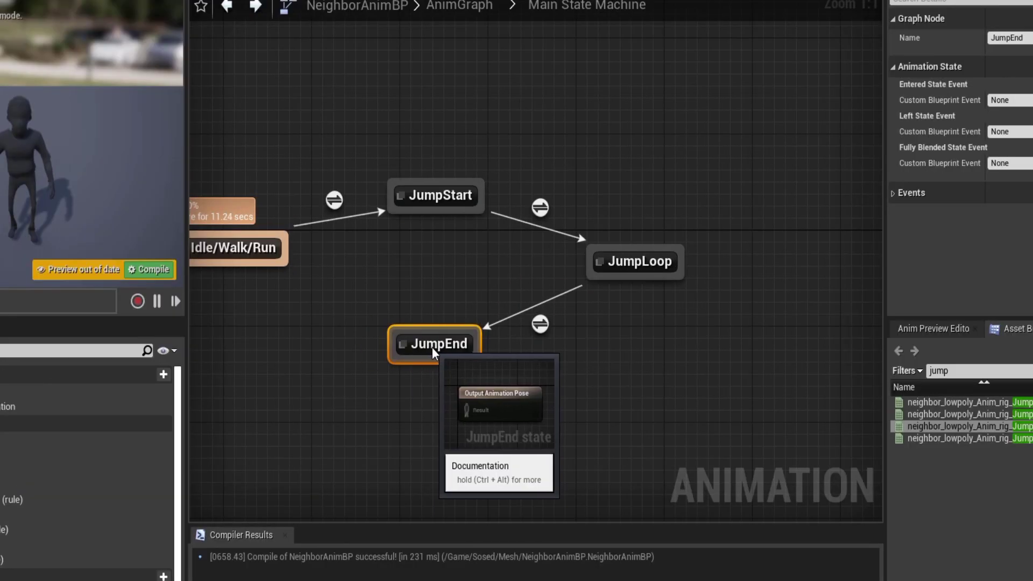
# Step: Make the JumpEnd state play the JumpEnd animation into its output pose
pyautogui.doubleClick(433, 344)
pyautogui.moveTo(972, 401); pyautogui.dragTo(557, 293)
pyautogui.moveTo(485, 307); pyautogui.dragTo(412, 280)
pyautogui.moveTo(473, 285); pyautogui.dragTo(544, 291)
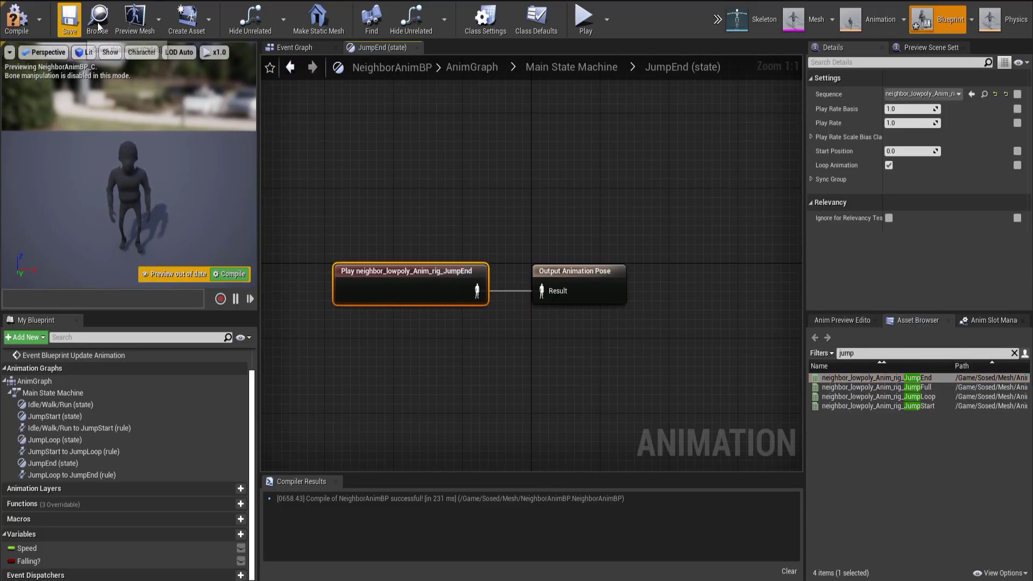
pyautogui.click(291, 68)
# Step: Allow JumpLoop to exit to JumpEnd when NOT Falling?
pyautogui.doubleClick(667, 296)
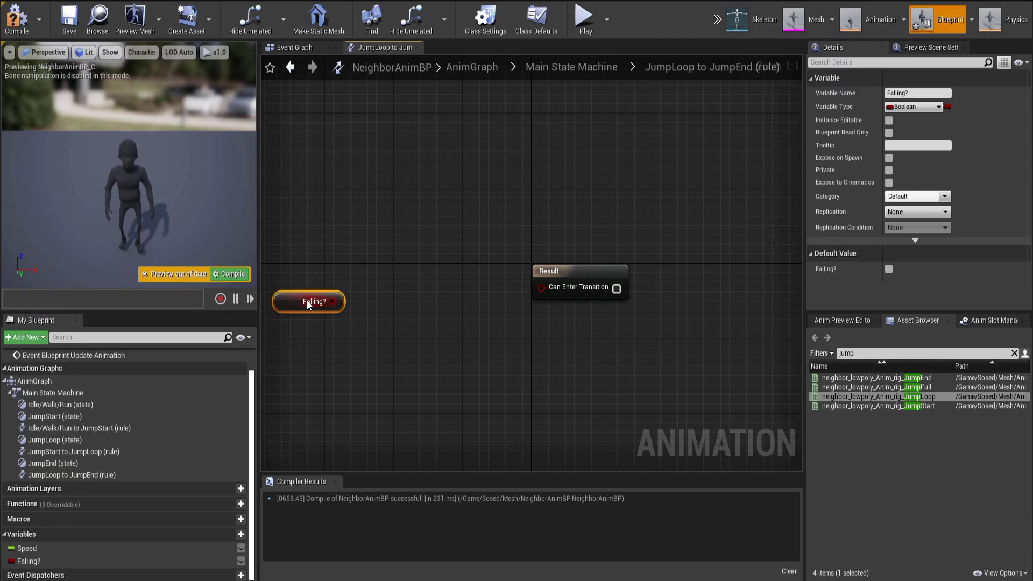
pyautogui.moveTo(418, 289); pyautogui.dragTo(418, 289)
pyautogui.write('fall')
pyautogui.press('BackSpace')
pyautogui.press('BackSpace')
pyautogui.press('BackSpace')
pyautogui.press('BackSpace')
pyautogui.write('not')
pyautogui.press('Return')
pyautogui.click(423, 312)
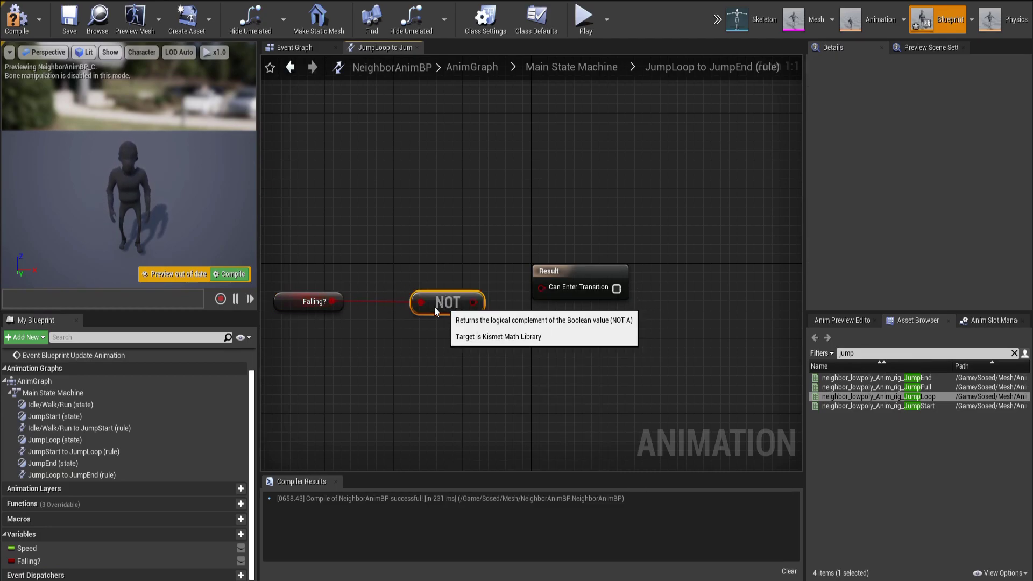
pyautogui.moveTo(447, 312); pyautogui.dragTo(541, 288)
pyautogui.hotkey('alt', 'Left')
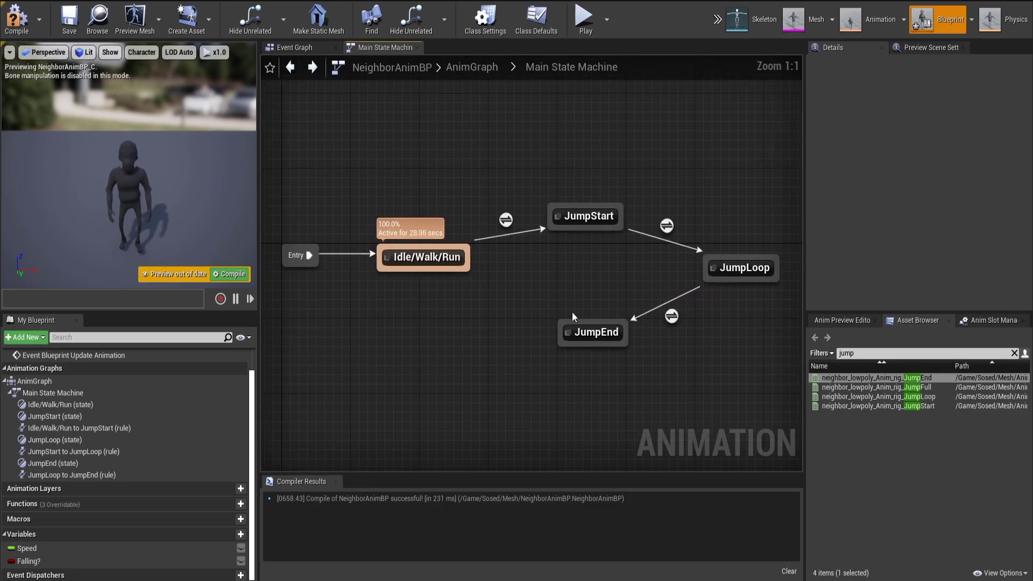
# Step: Return JumpEnd to Idle/Walk/Run when its Time Remaining is ≤ 0.2
pyautogui.moveTo(558, 342); pyautogui.dragTo(464, 273)
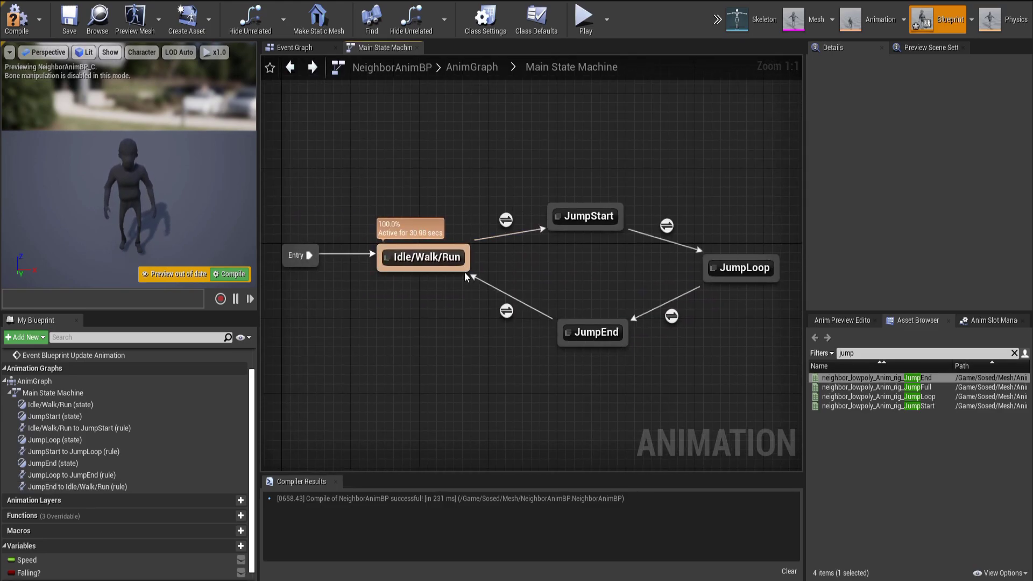
pyautogui.doubleClick(506, 311)
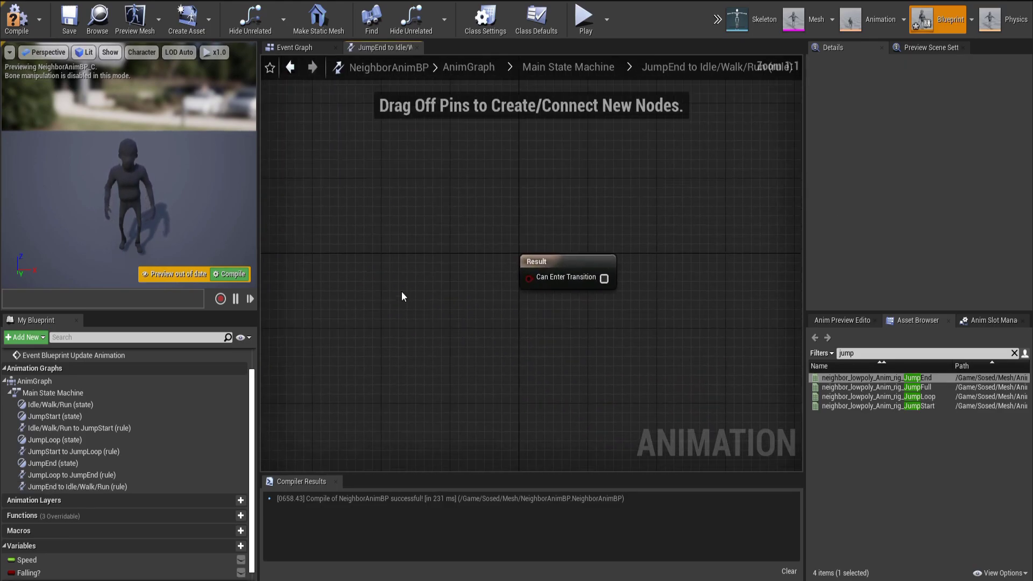
pyautogui.rightClick(396, 261)
pyautogui.write('time remain')
pyautogui.click(522, 330)
pyautogui.moveTo(508, 282); pyautogui.dragTo(353, 244)
pyautogui.moveTo(423, 247); pyautogui.dragTo(477, 304)
pyautogui.write('<=')
pyautogui.press('Return')
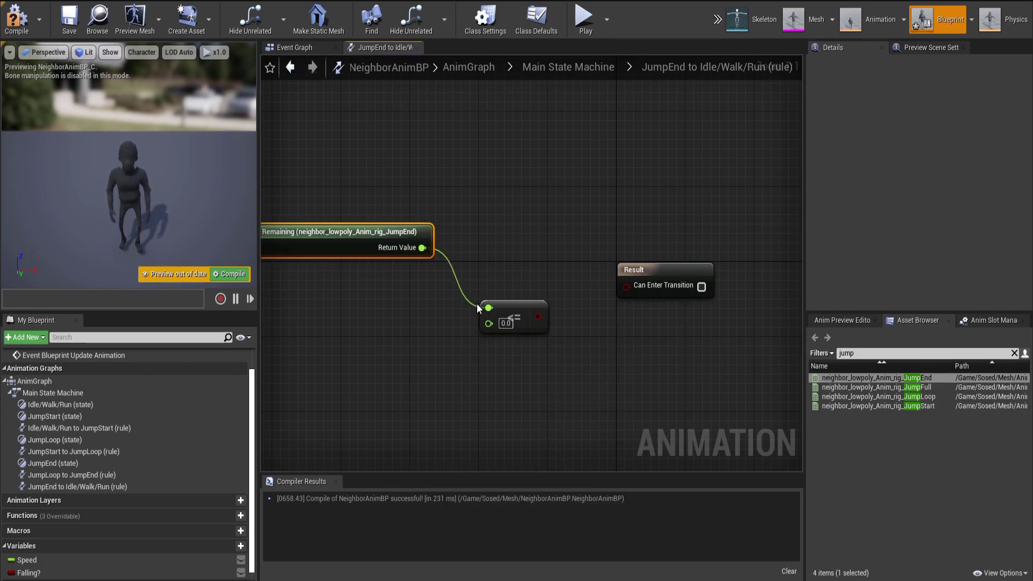
pyautogui.click(506, 322)
pyautogui.write('0.2')
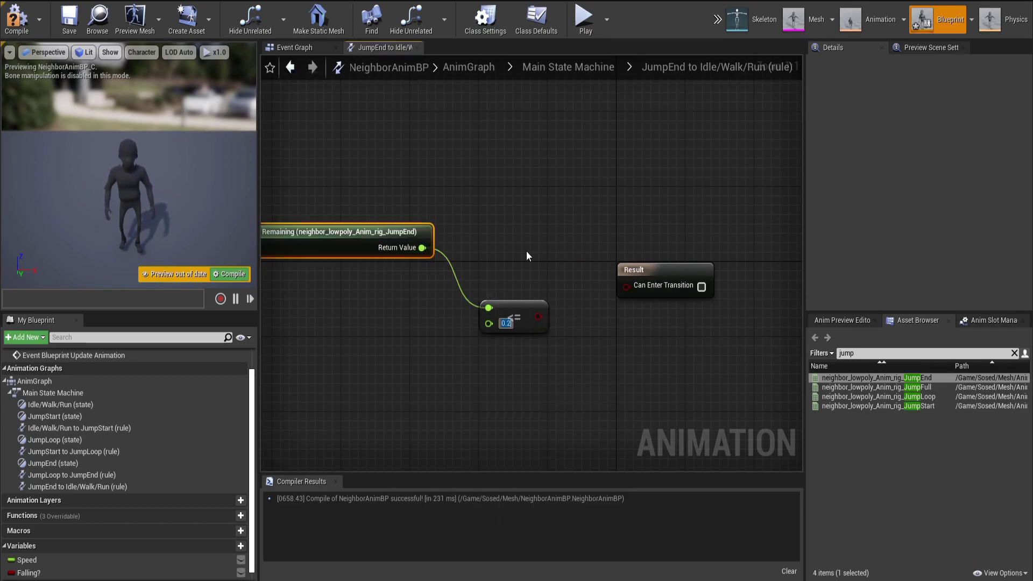
pyautogui.moveTo(538, 317); pyautogui.dragTo(636, 295)
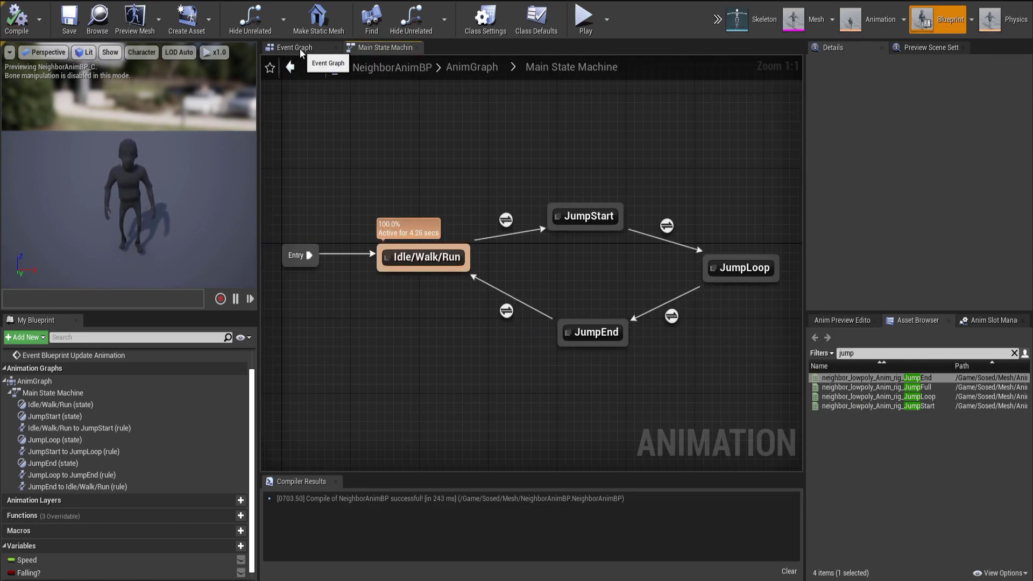
# Step: Feed As BP Neighbor's Character Movement Is Falling result into SET Falling? in the Event Graph
pyautogui.click(299, 49)
pyautogui.moveTo(402, 202); pyautogui.dragTo(439, 332)
pyautogui.click(528, 522)
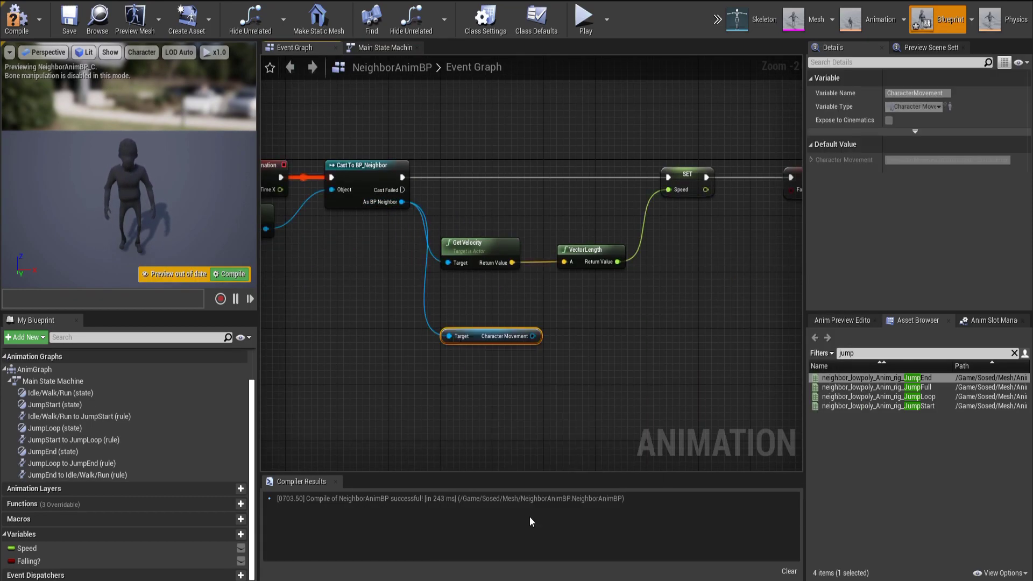
pyautogui.moveTo(532, 336); pyautogui.dragTo(638, 331)
pyautogui.write('is fall')
pyautogui.press('Return')
pyautogui.moveTo(638, 331); pyautogui.dragTo(483, 323, button='right')
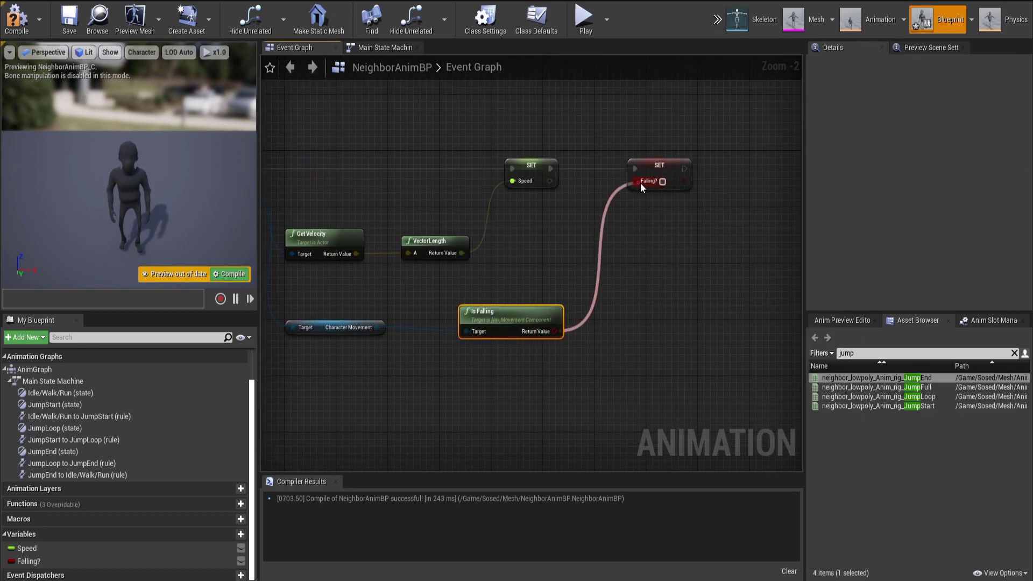
pyautogui.moveTo(642, 188); pyautogui.dragTo(640, 183)
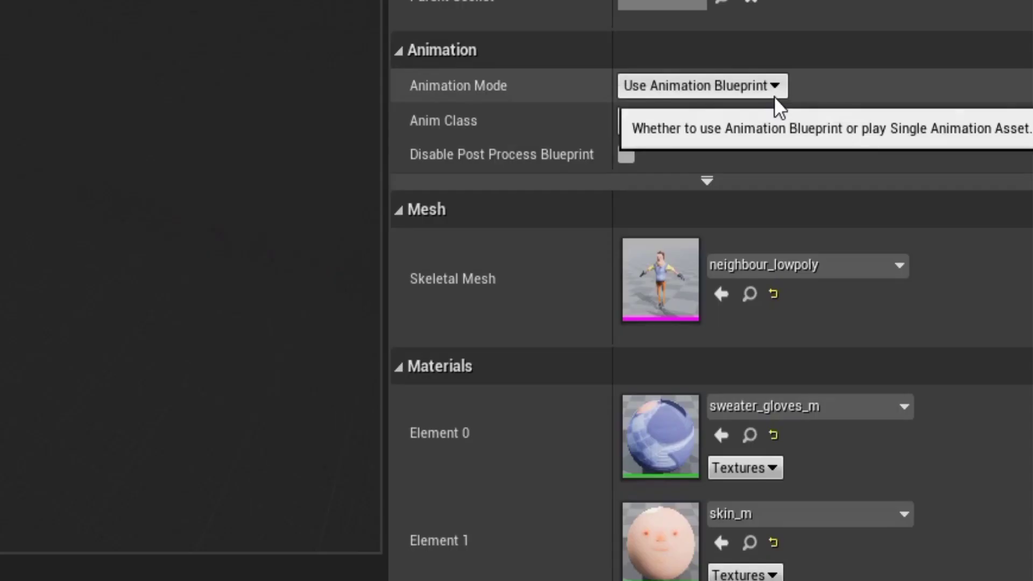
# Step: Set the mesh's Anim Class to NeighborAnimBP and simulate the level to watch the neighbor
pyautogui.click(900, 275)
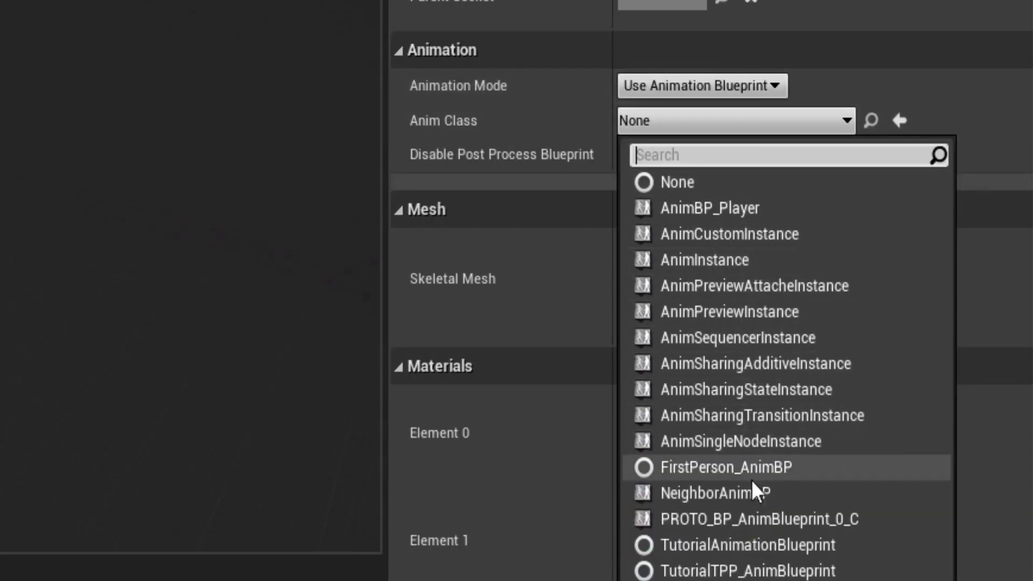
pyautogui.click(750, 493)
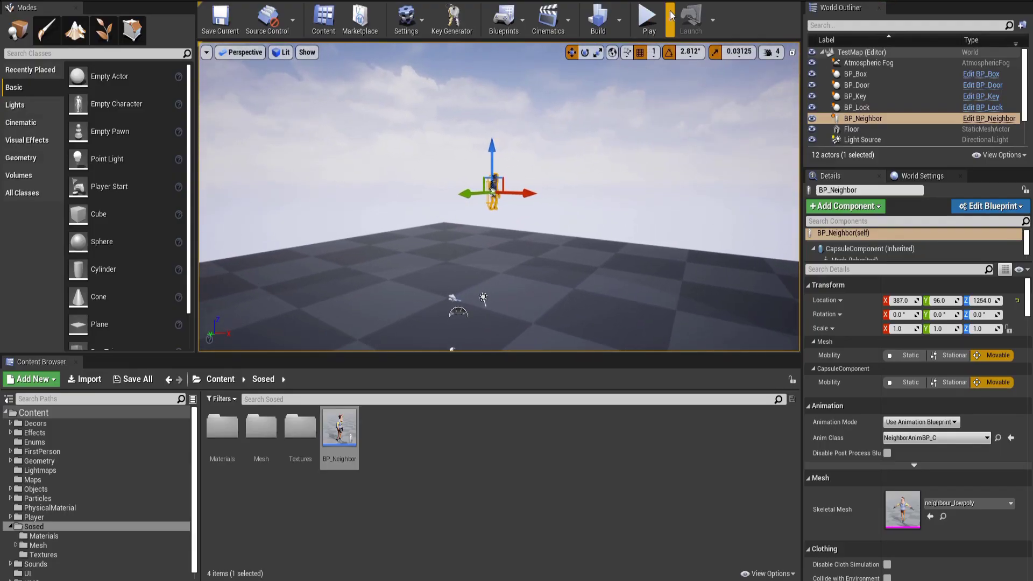
pyautogui.click(670, 19)
pyautogui.click(690, 120)
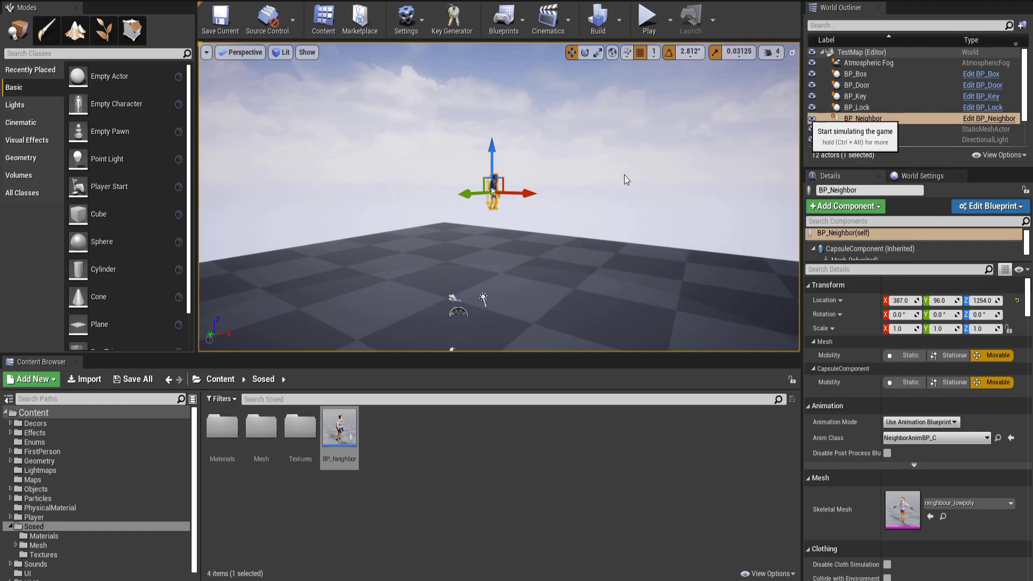
pyautogui.moveTo(579, 187); pyautogui.dragTo(579, 186, button='right')
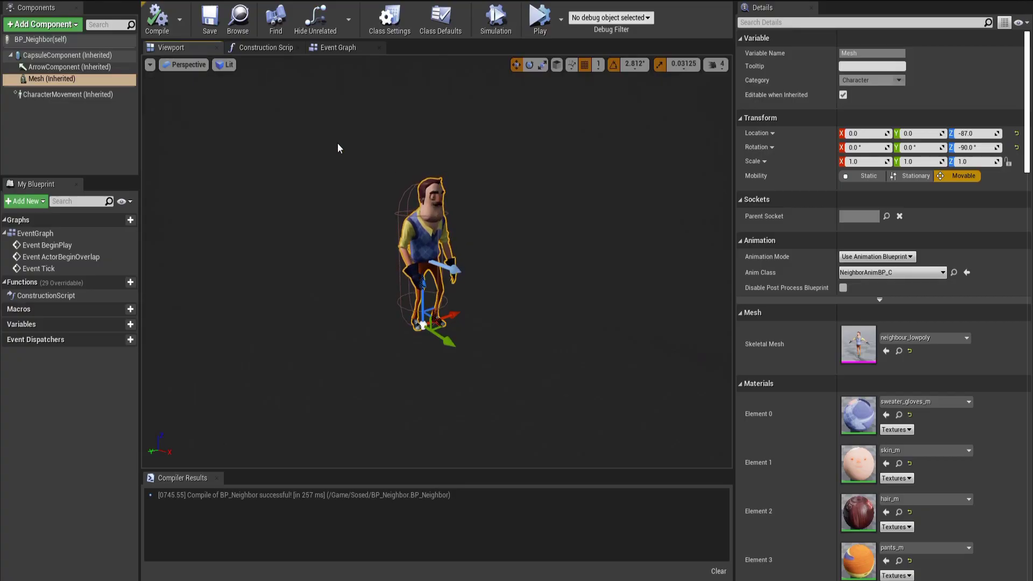
# Step: Add an AIPerception component to BP_Neighbor using the aip search
pyautogui.click(64, 24)
pyautogui.write('aiper')
pyautogui.press('Return')
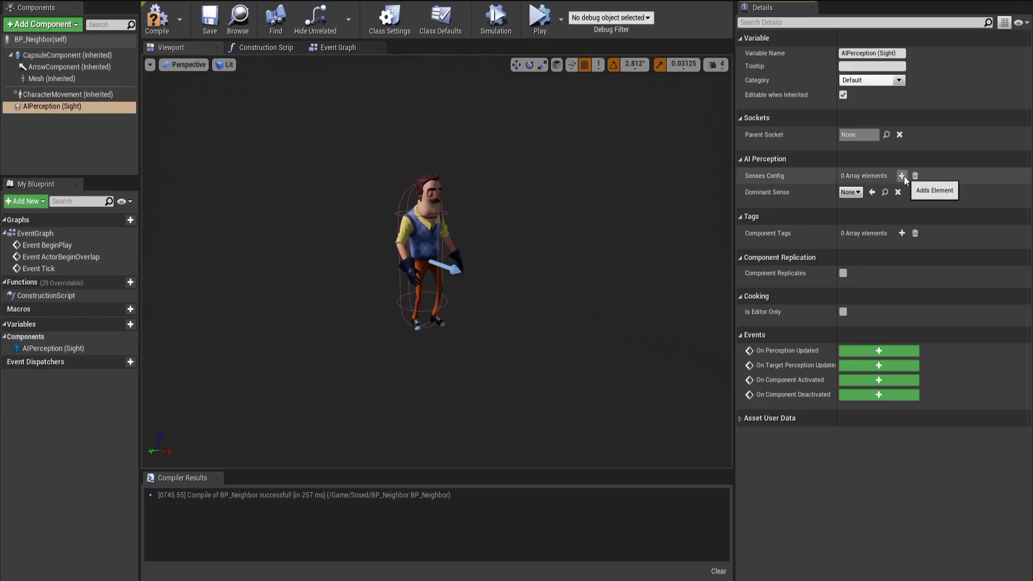
# Step: Give the first perception component an AI Sight config sense and the second an AI Hearing config sense
pyautogui.click(902, 176)
pyautogui.click(887, 191)
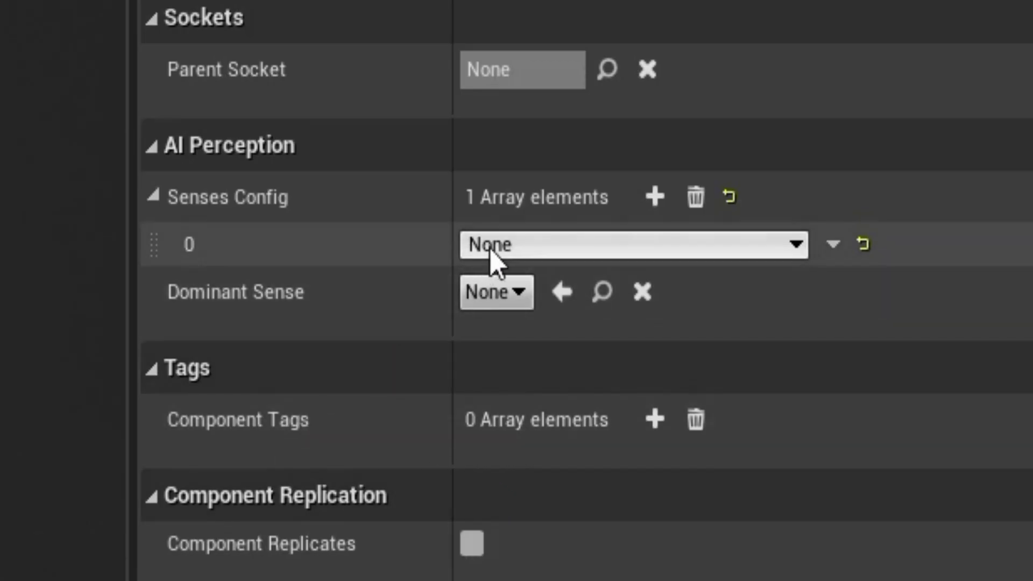
pyautogui.click(850, 192)
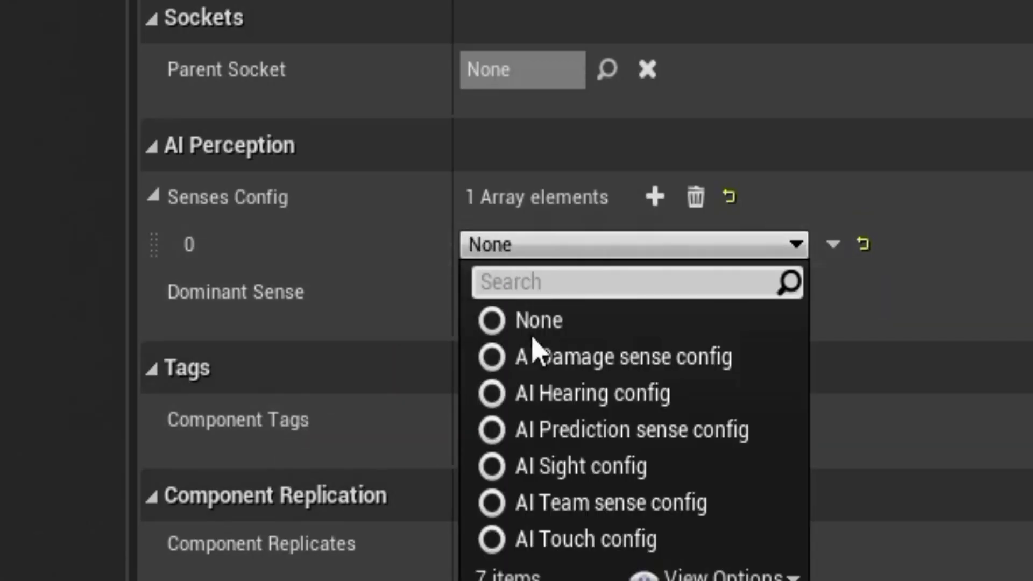
pyautogui.click(522, 252)
pyautogui.click(522, 252)
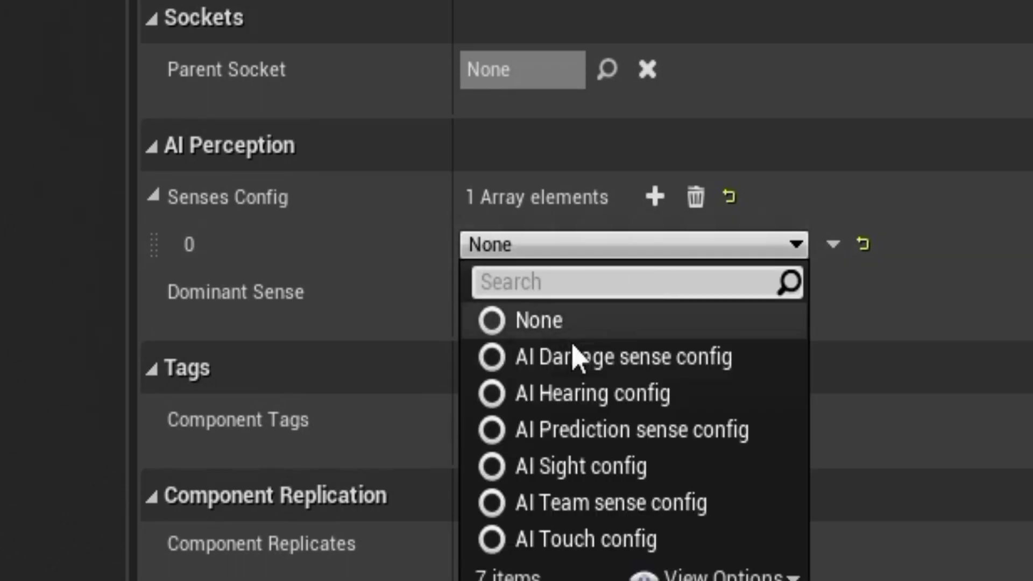
pyautogui.click(582, 472)
pyautogui.click(696, 197)
pyautogui.click(655, 197)
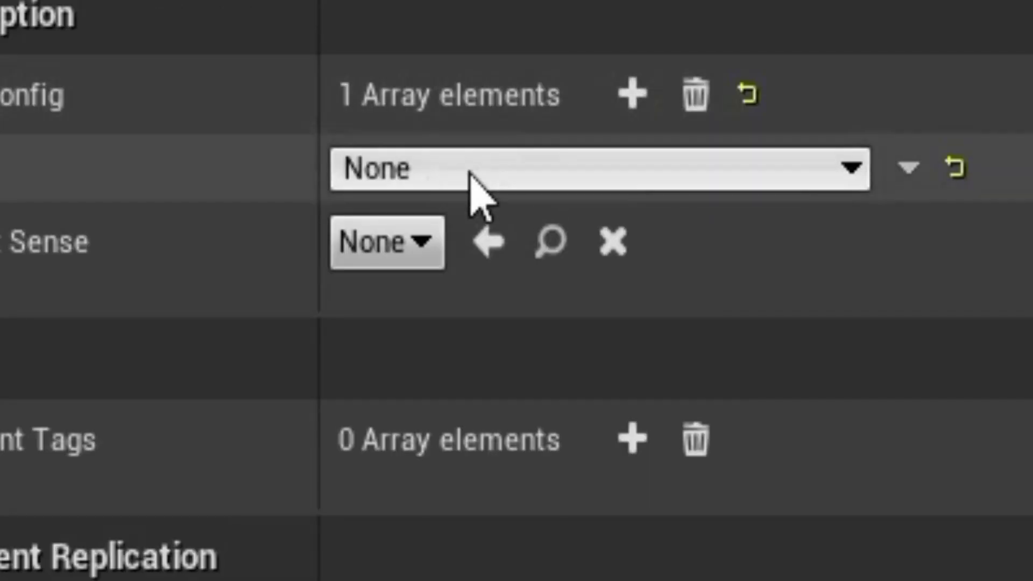
pyautogui.click(473, 183)
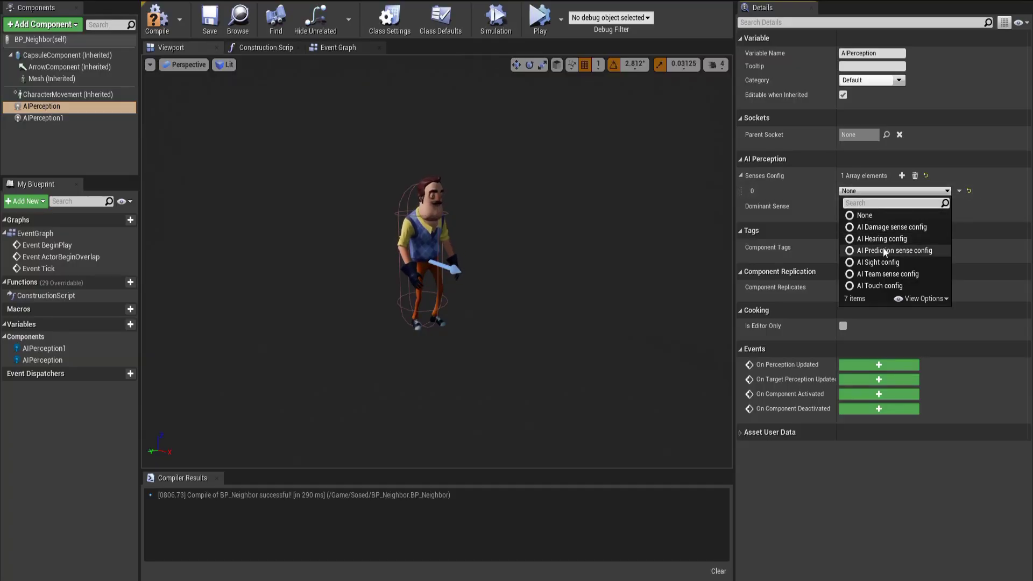
pyautogui.click(881, 257)
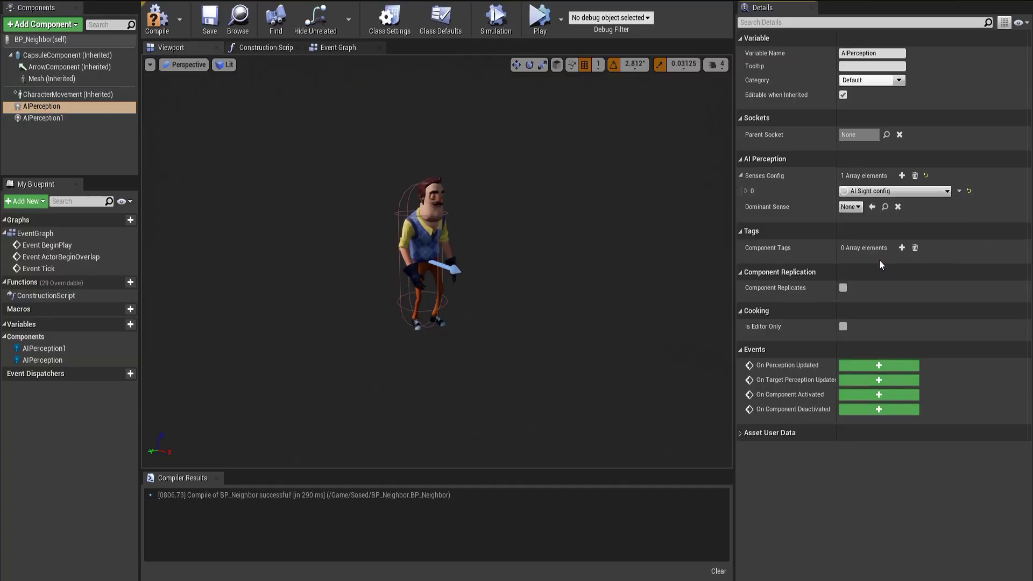
pyautogui.click(43, 118)
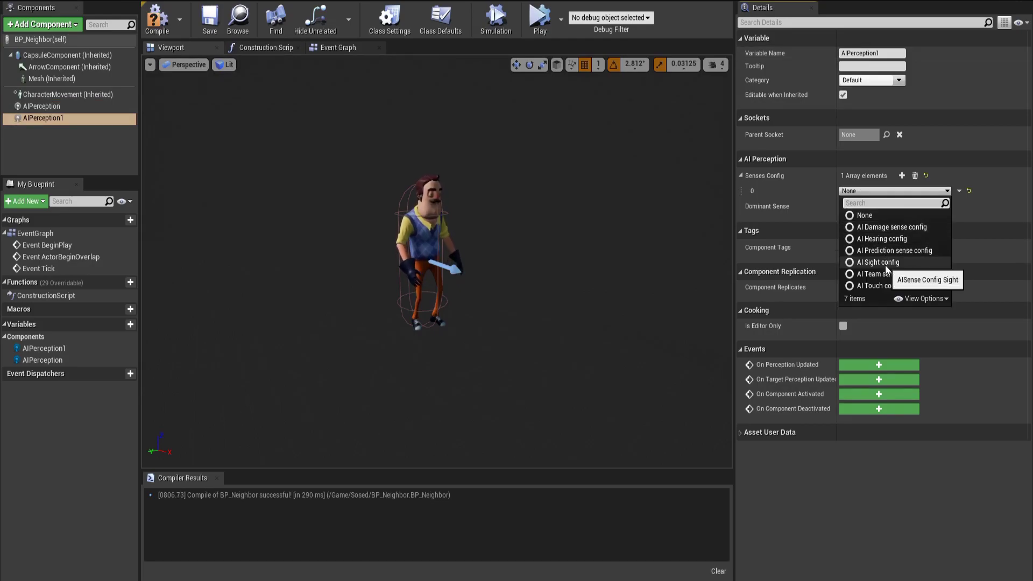
pyautogui.click(887, 237)
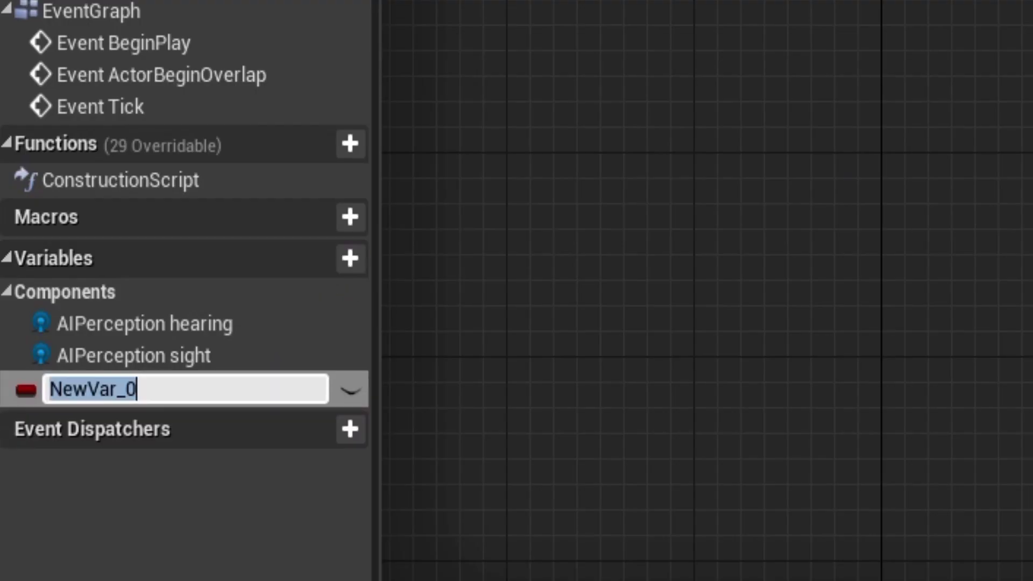
# Step: Name the variable CanSeePlayer? and add On Target Perception Updated for the sight component
pyautogui.write('r?')
pyautogui.press('Return')
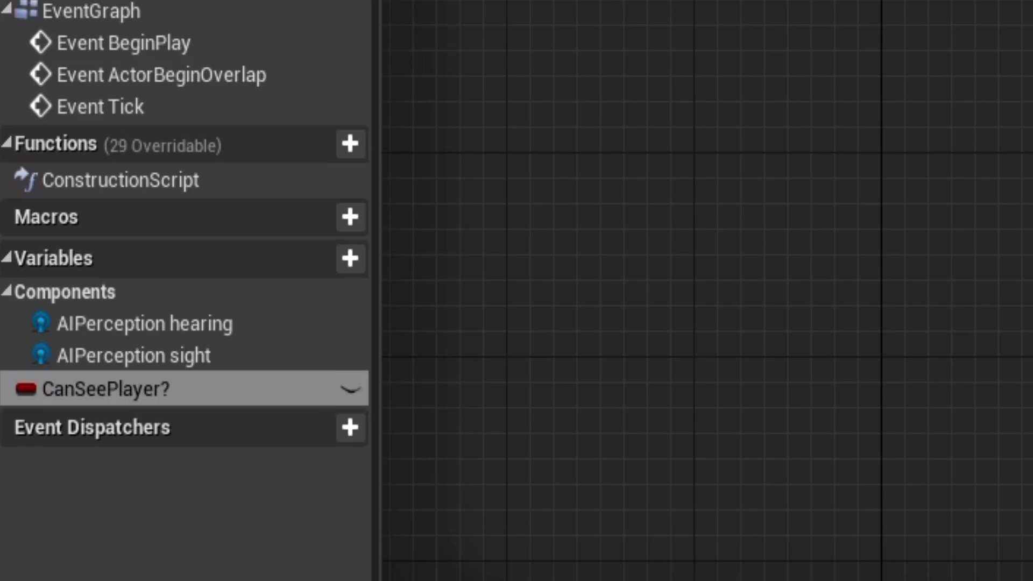
pyautogui.click(80, 106)
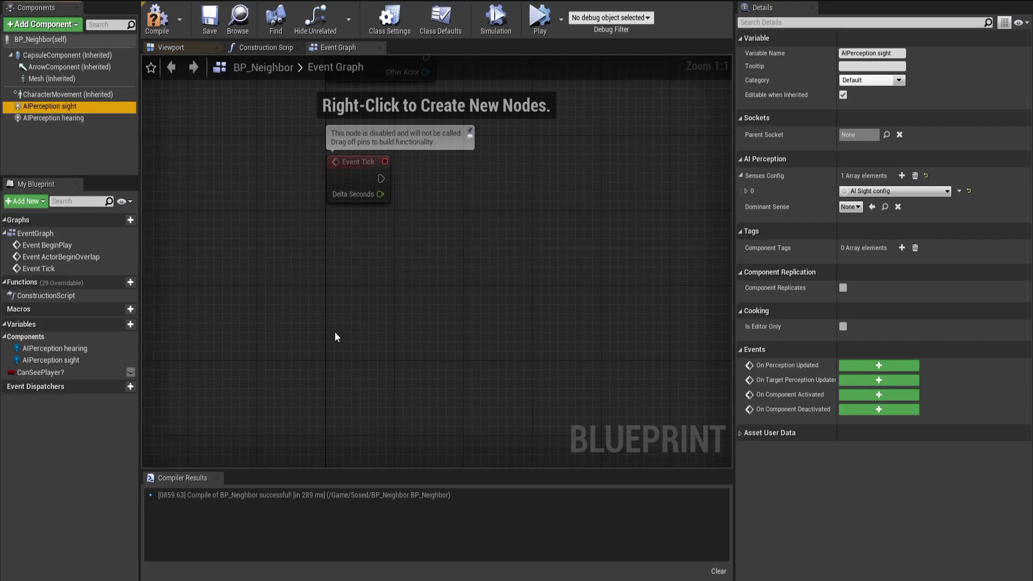
pyautogui.rightClick(335, 336)
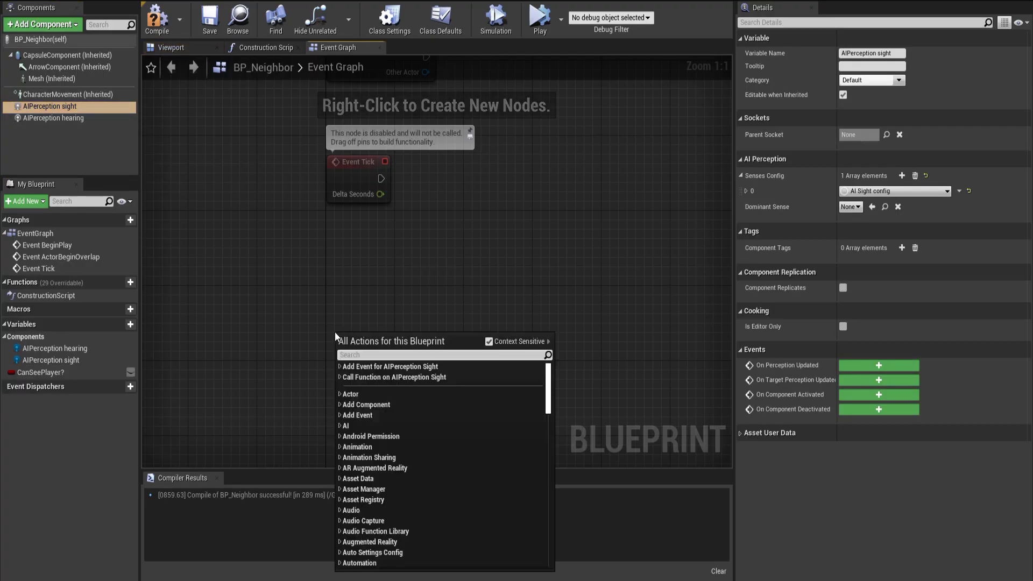
pyautogui.write('on target perc')
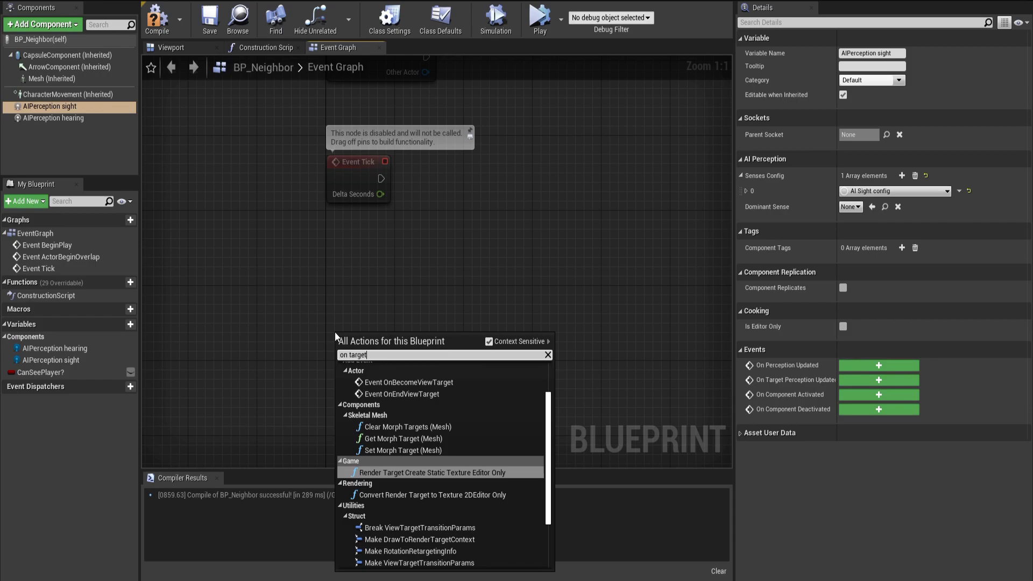
pyautogui.press('Return')
# Step: Break the Stimulus with Break AIStimulus and cast the sensed Actor to BP_Human
pyautogui.moveTo(335, 336); pyautogui.dragTo(214, 231, button='right')
pyautogui.moveTo(394, 282); pyautogui.dragTo(491, 389)
pyautogui.write('break')
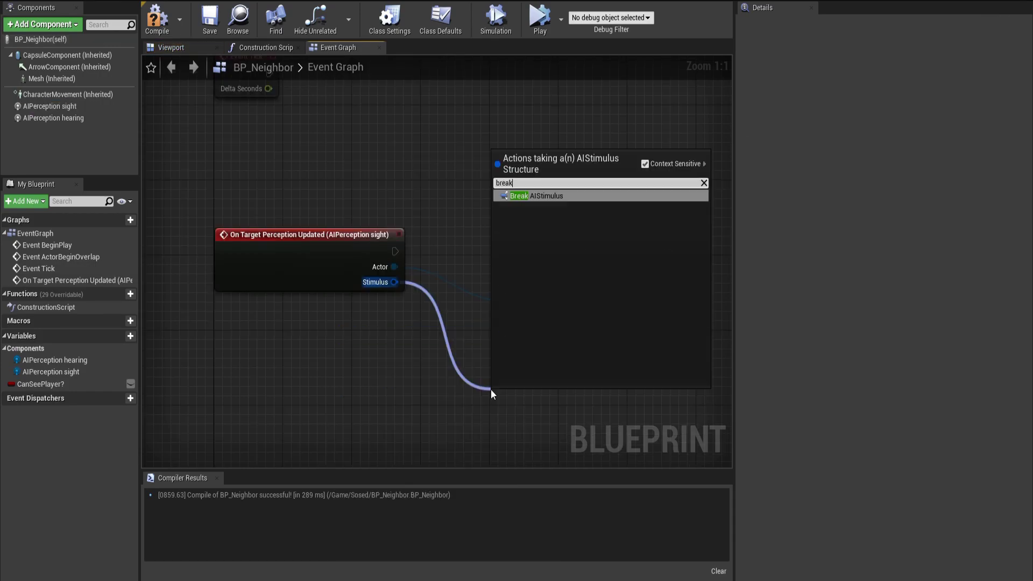
pyautogui.press('Return')
pyautogui.moveTo(490, 390); pyautogui.dragTo(428, 343, button='right')
pyautogui.moveTo(321, 219); pyautogui.dragTo(503, 284)
pyautogui.write('cast to')
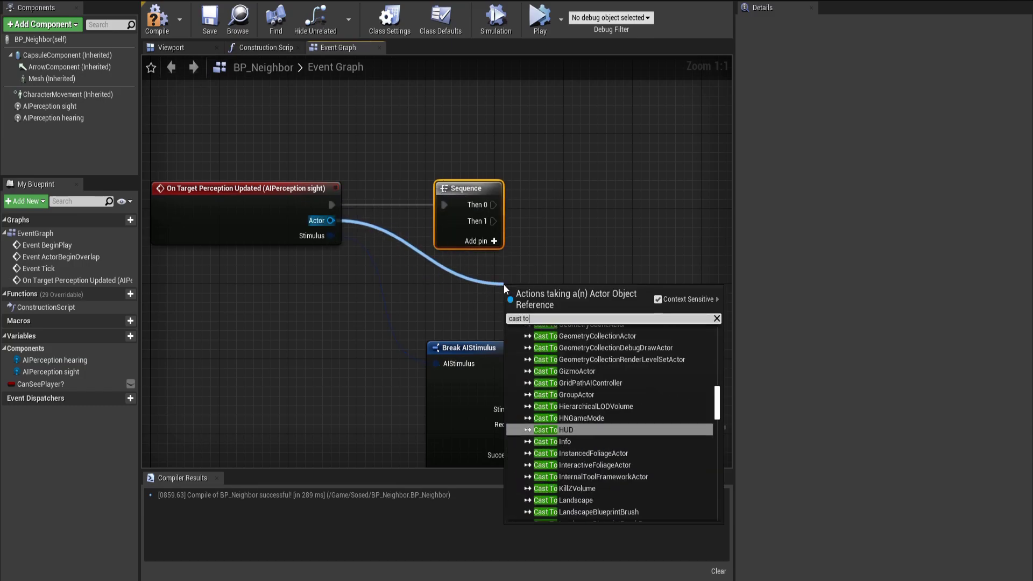
pyautogui.write(' BP_Hu,')
pyautogui.press('BackSpace')
pyautogui.press('Return')
# Step: Add a Set CanSeePlayer? node and wire it after the BP_Human cast
pyautogui.moveTo(504, 285); pyautogui.dragTo(377, 205, button='right')
pyautogui.moveTo(41, 384); pyautogui.dragTo(509, 209)
pyautogui.click(596, 299)
pyautogui.moveTo(588, 281); pyautogui.dragTo(397, 372)
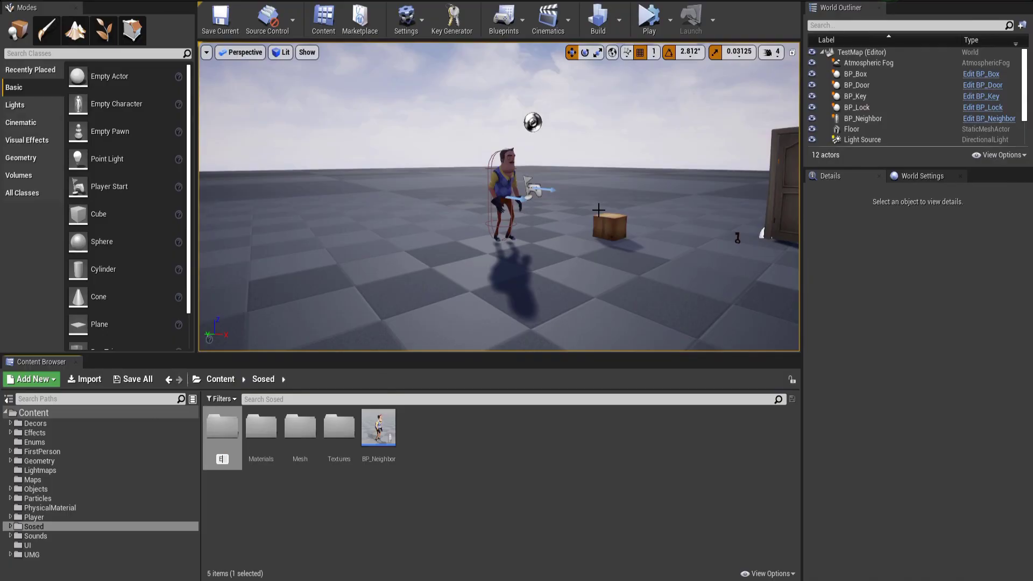
# Step: Create an Enums folder and a new Enumeration asset inside it
pyautogui.press('Return')
pyautogui.doubleClick(230, 457)
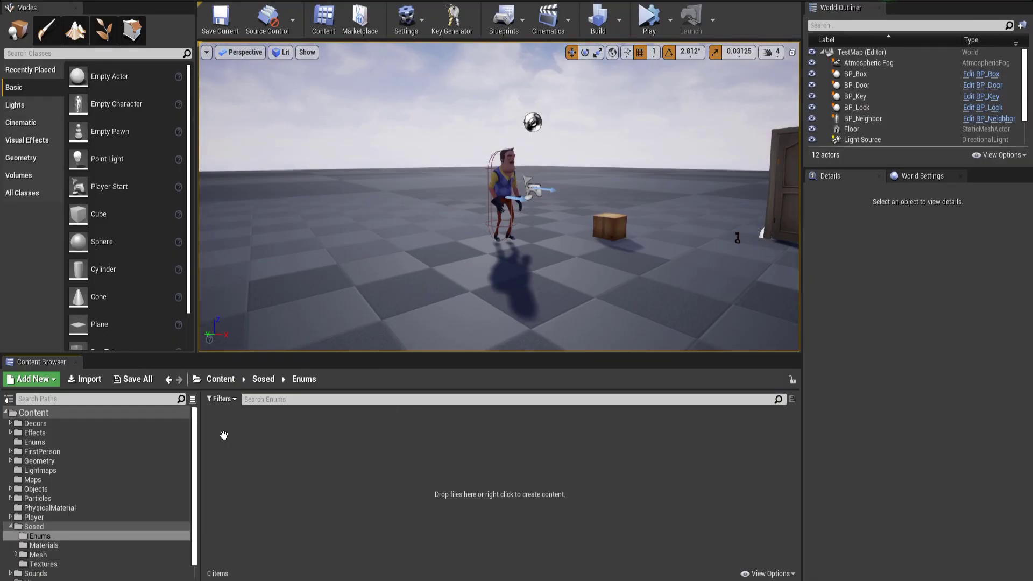
pyautogui.rightClick(224, 434)
pyautogui.moveTo(257, 310)
pyautogui.click(412, 425)
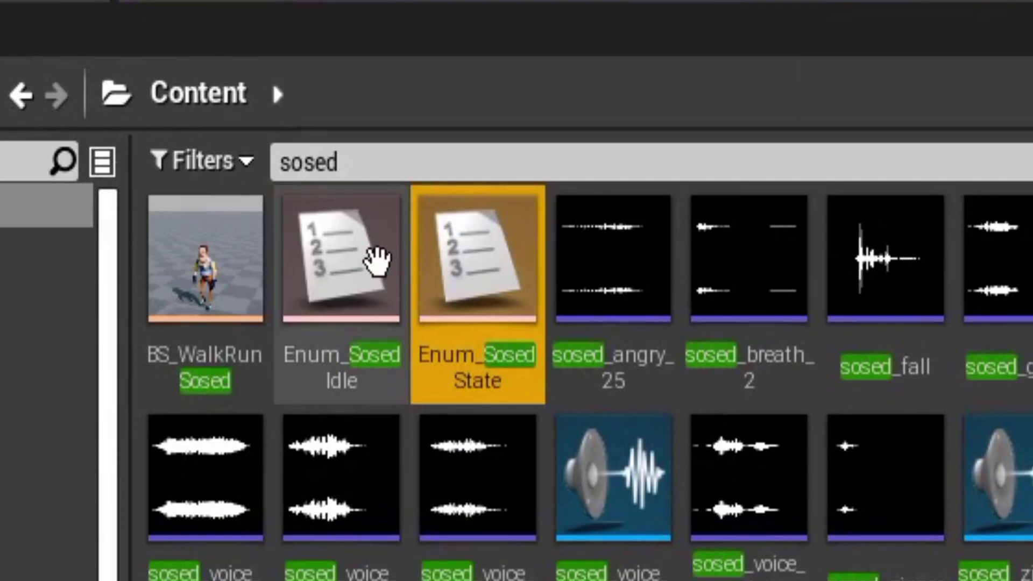
# Step: Delete the old Enum_Sosed enumerations, including Enum_SosedIdle
pyautogui.keyDown('ctrl'); pyautogui.click(273, 427); pyautogui.keyUp('ctrl')
pyautogui.press('Delete')
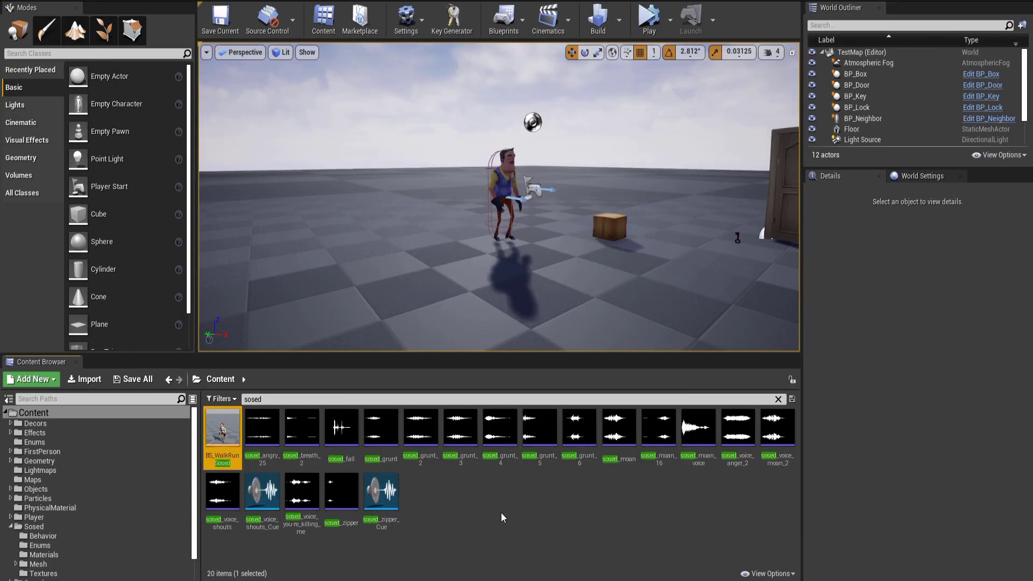
pyautogui.press('Delete')
pyautogui.click(464, 474)
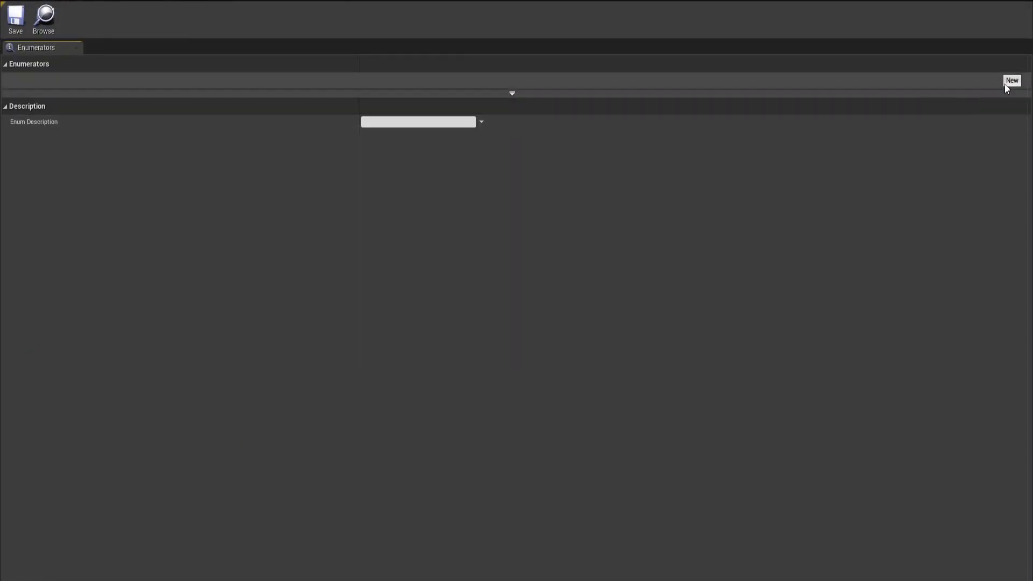
# Step: Add enumerator entries and name the first two Idle and Walk
pyautogui.click(1011, 80)
pyautogui.click(1011, 81)
pyautogui.click(1012, 81)
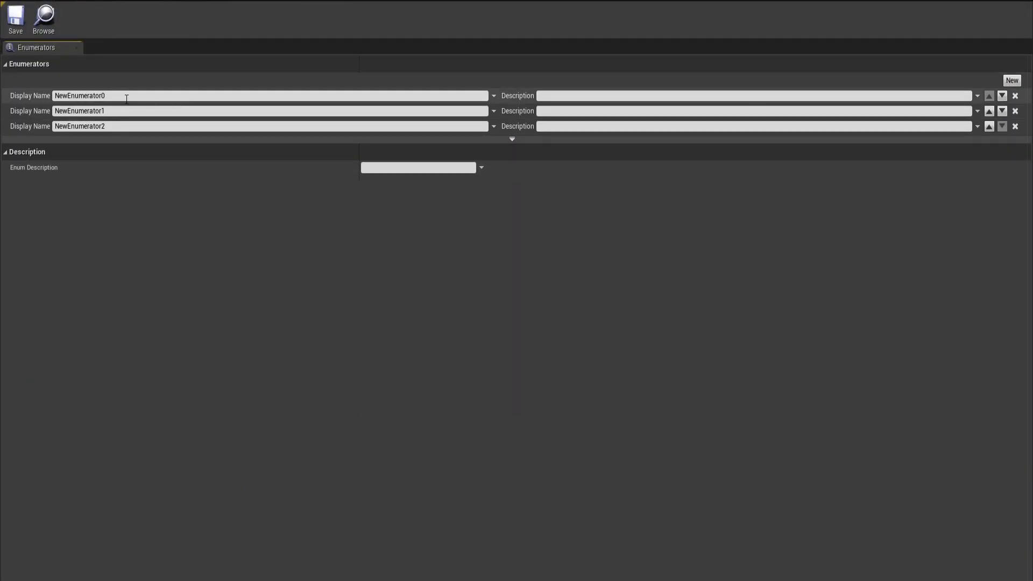
pyautogui.click(78, 97)
pyautogui.write('Idle')
pyautogui.press('Tab')
pyautogui.write('Walk')
pyautogui.press('Tab')
# Step: Name the third enumerator Run and create a BP_Neighbor function called Set State
pyautogui.write('Run')
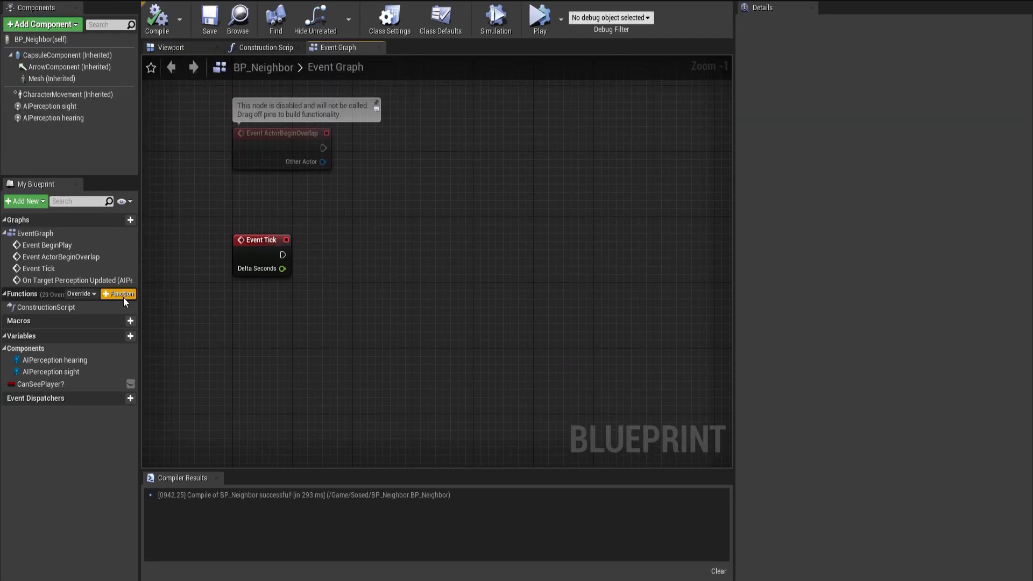
pyautogui.click(130, 294)
pyautogui.write('Set')
pyautogui.write(' Stat')
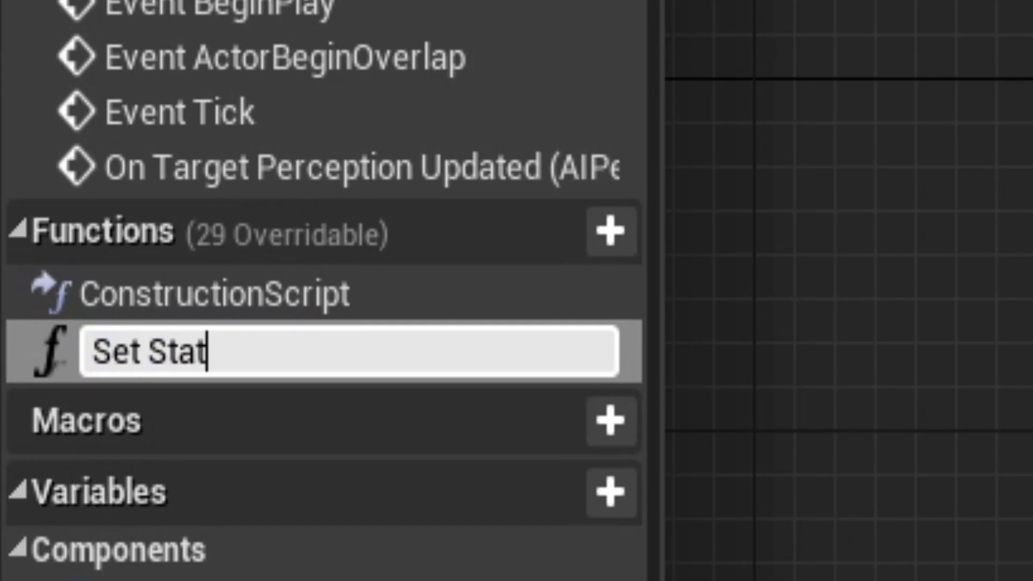
pyautogui.write('e')
pyautogui.press('Return')
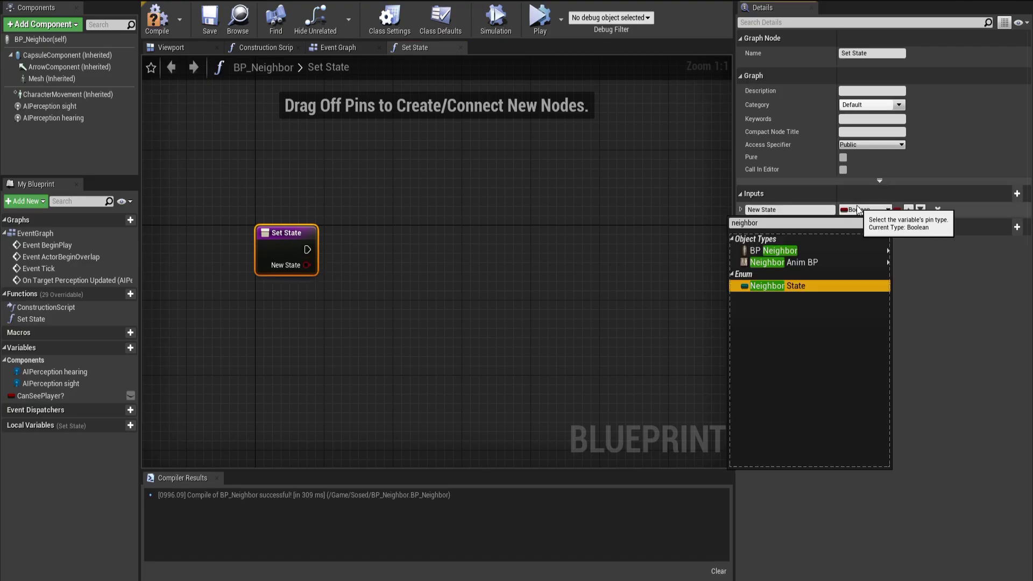
pyautogui.press('Return')
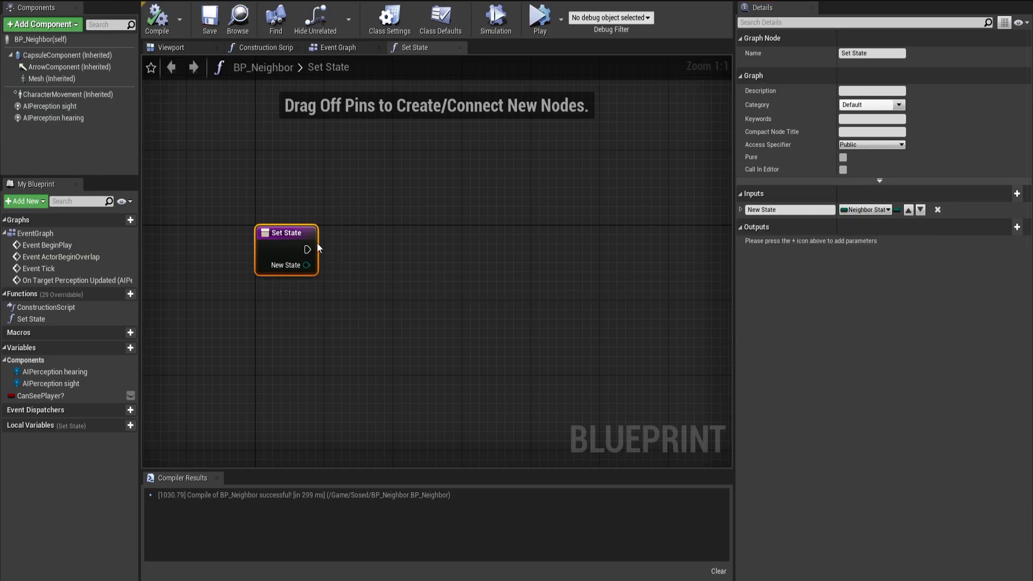
pyautogui.rightClick(270, 170)
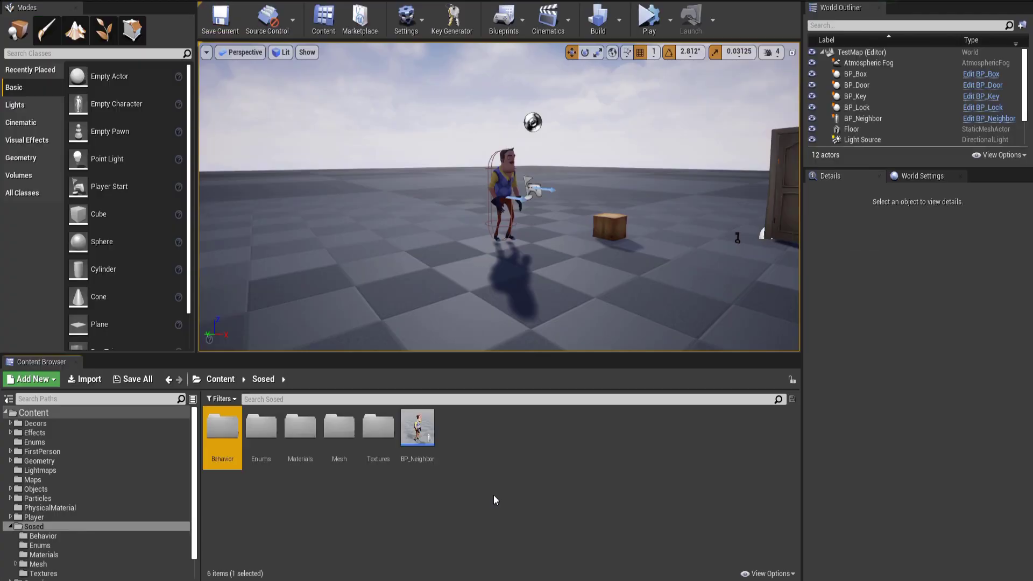
# Step: Create a behavior tree in the Behavior folder and add an Enum blackboard key named State
pyautogui.doubleClick(231, 438)
pyautogui.rightClick(441, 496)
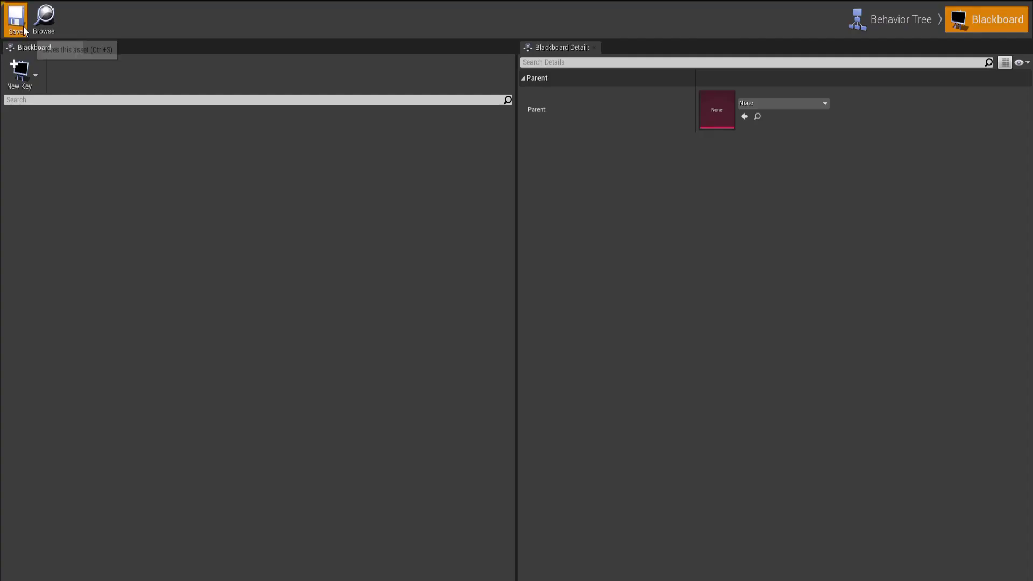
pyautogui.click(21, 73)
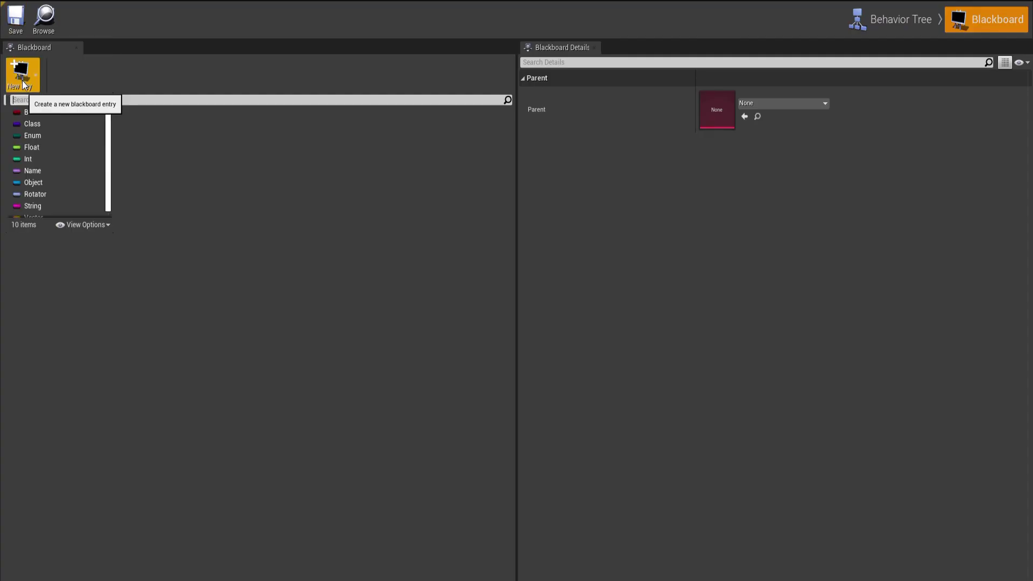
pyautogui.click(38, 144)
pyautogui.write('Stat')
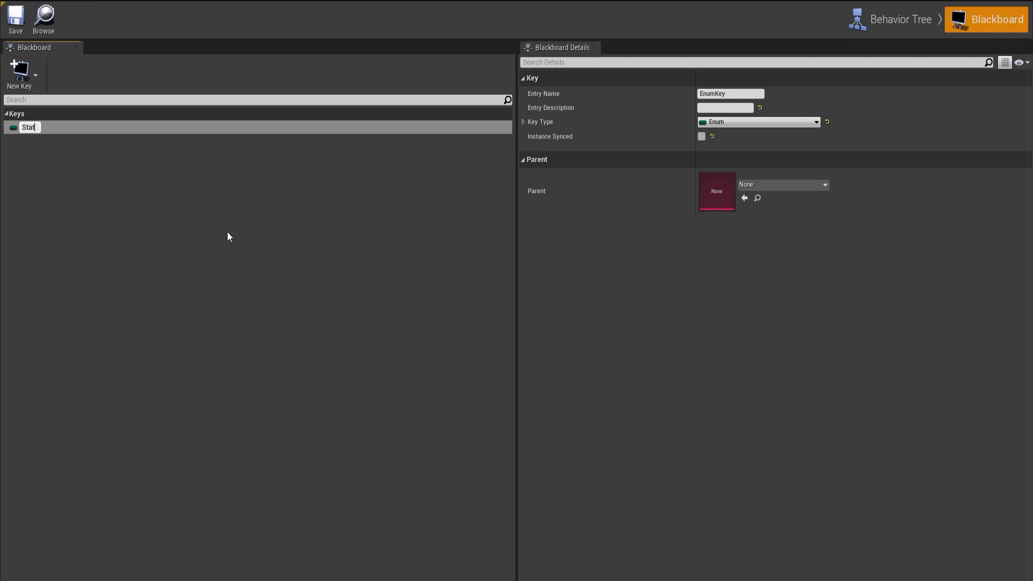
pyautogui.write('e')
pyautogui.press('Return')
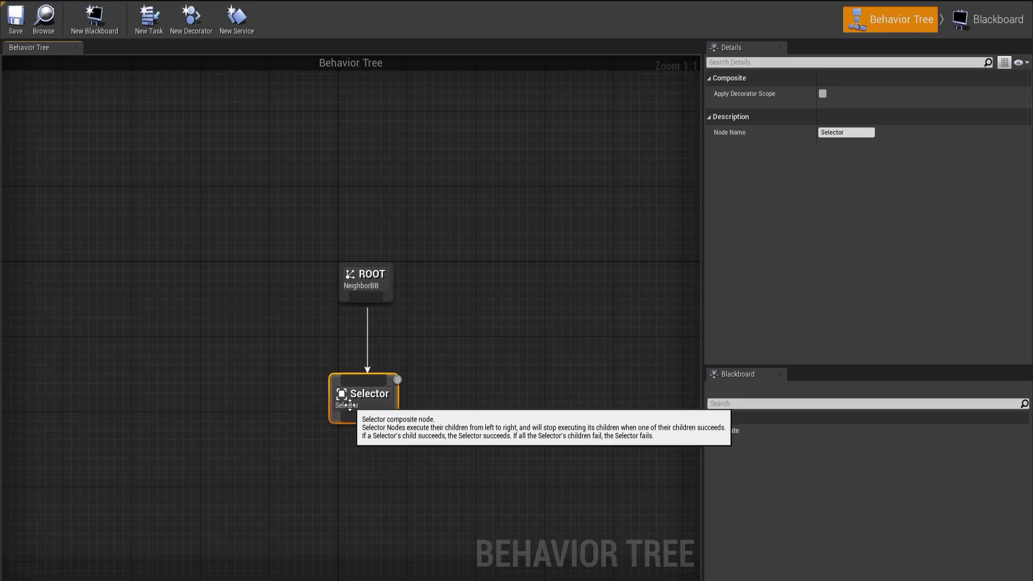
# Step: Add a Blackboard decorator to the left child Selector with Key Value set to Hunt
pyautogui.moveTo(357, 403); pyautogui.dragTo(360, 293, button='right')
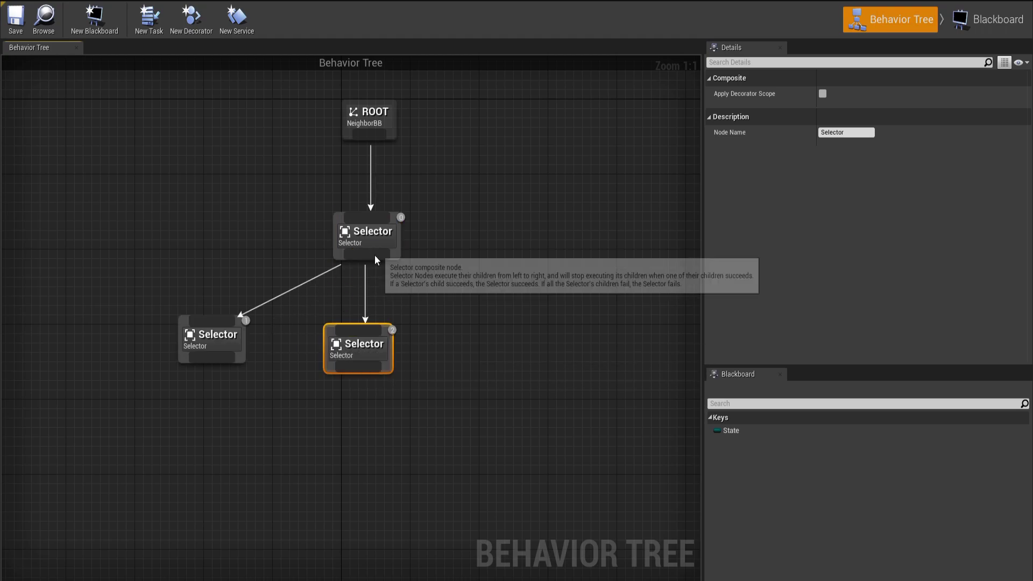
pyautogui.click(377, 244)
pyautogui.rightClick(208, 342)
pyautogui.moveTo(240, 468)
pyautogui.click(764, 478)
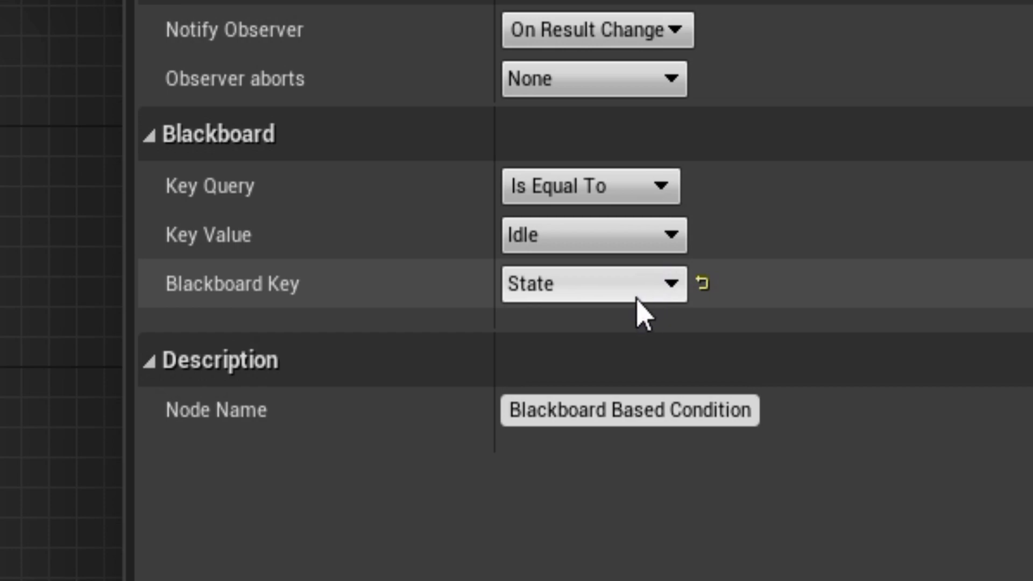
pyautogui.click(596, 237)
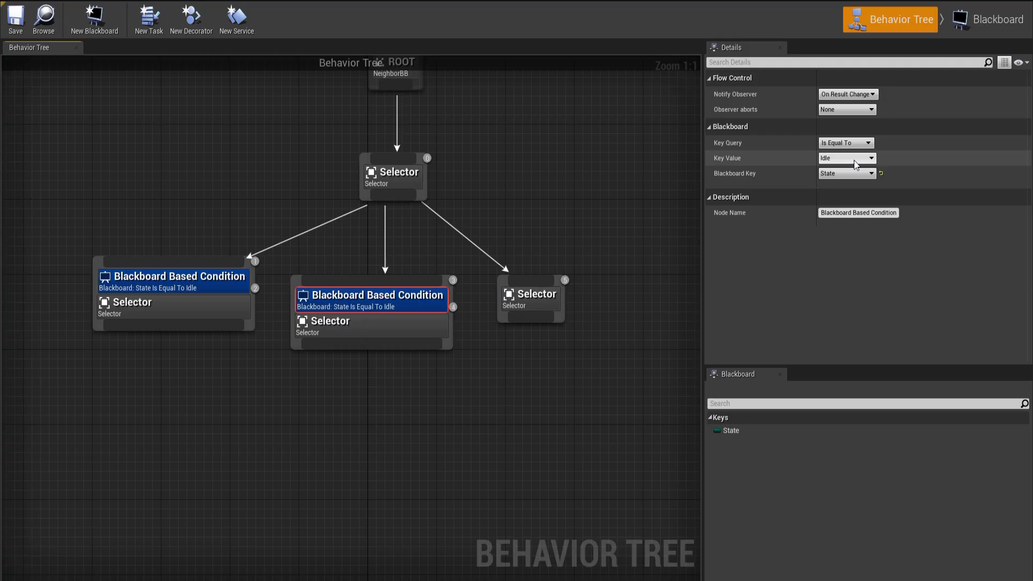
pyautogui.click(596, 237)
pyautogui.click(836, 183)
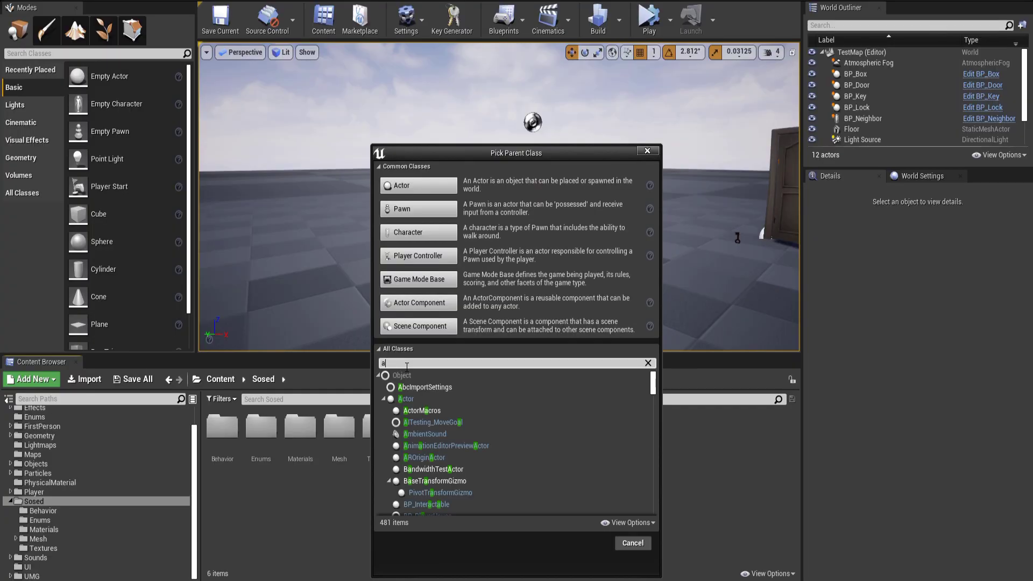
# Step: Base NeighborCont on AIController and connect Event On Possess to Run Behavior Tree
pyautogui.write('nt')
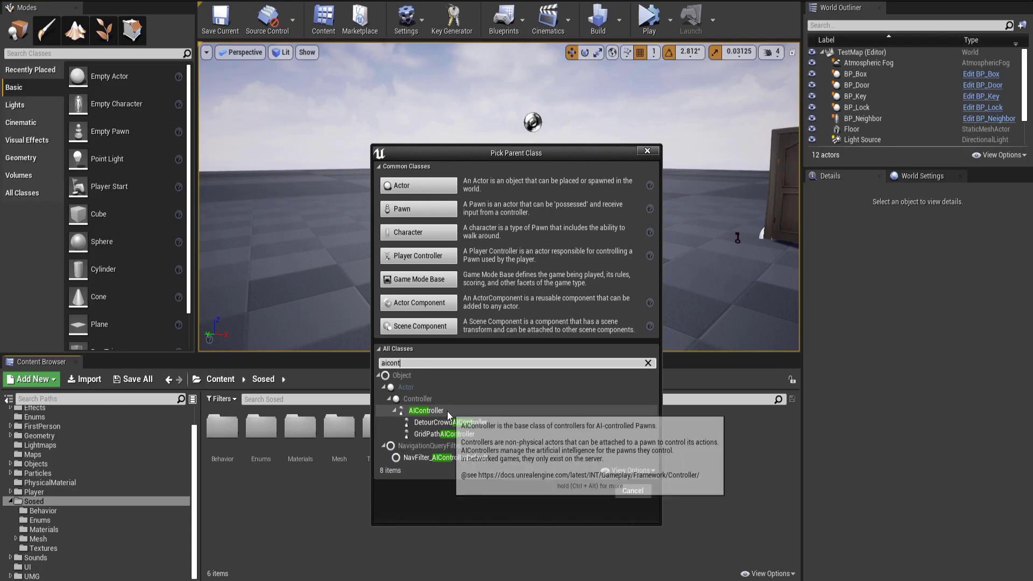
pyautogui.click(427, 410)
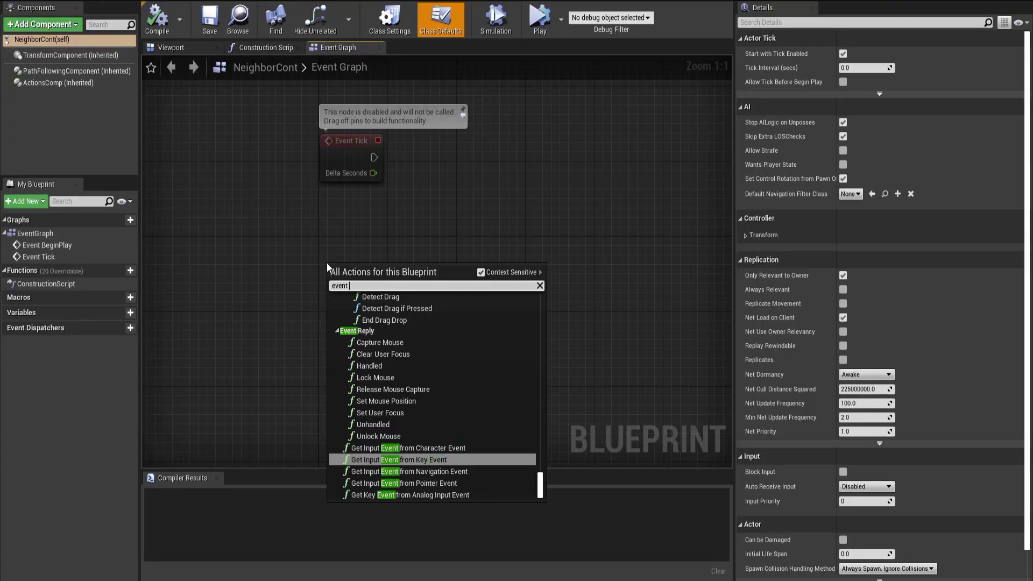
pyautogui.click(399, 297)
pyautogui.write('run behav')
pyautogui.moveTo(406, 289); pyautogui.dragTo(512, 263)
pyautogui.press('Return')
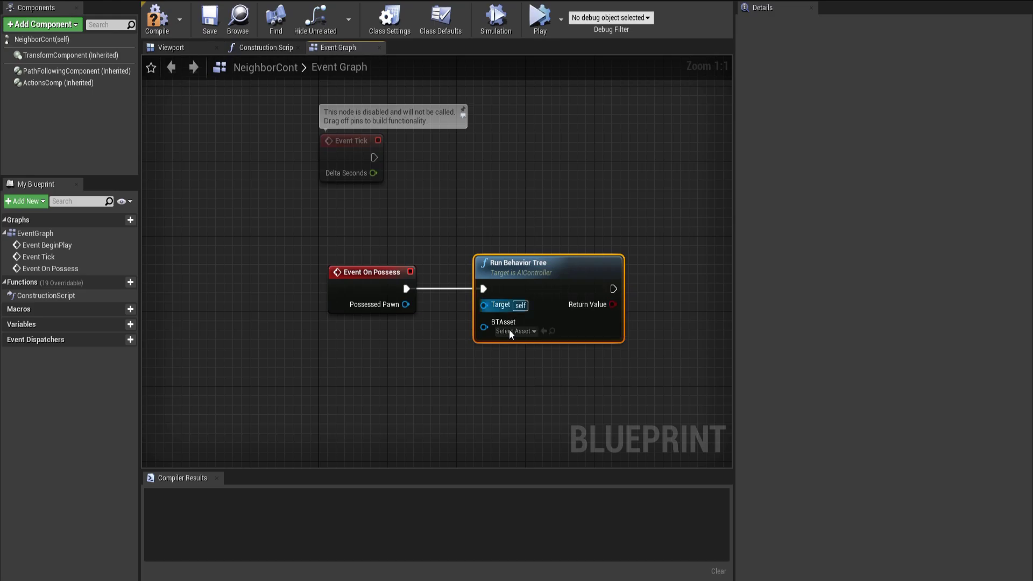
# Step: Set the BTAsset to NeighborTree and make NeighborCont BP_Neighbor's AI Controller Class
pyautogui.click(515, 331)
pyautogui.click(550, 377)
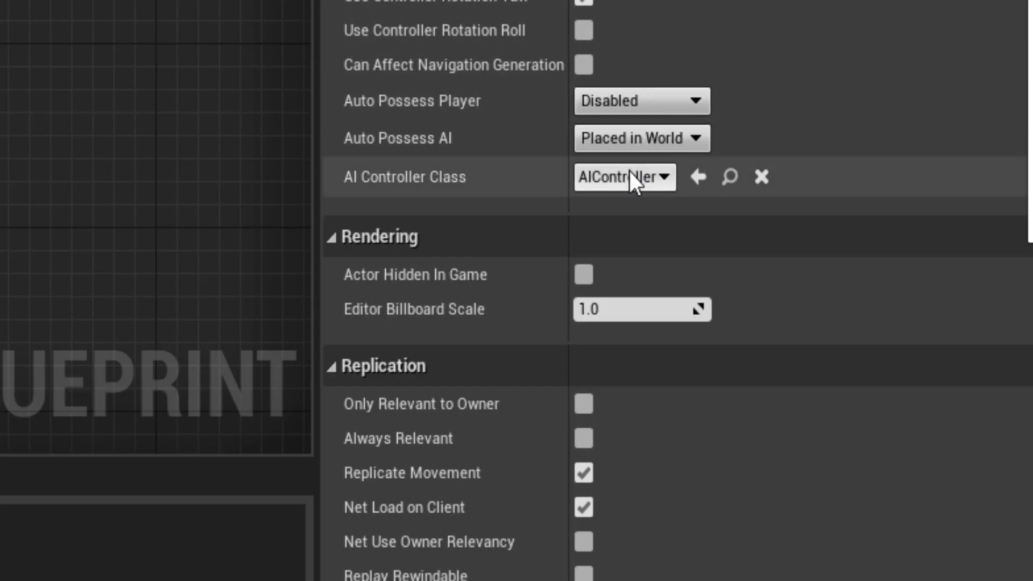
pyautogui.click(626, 177)
pyautogui.click(672, 411)
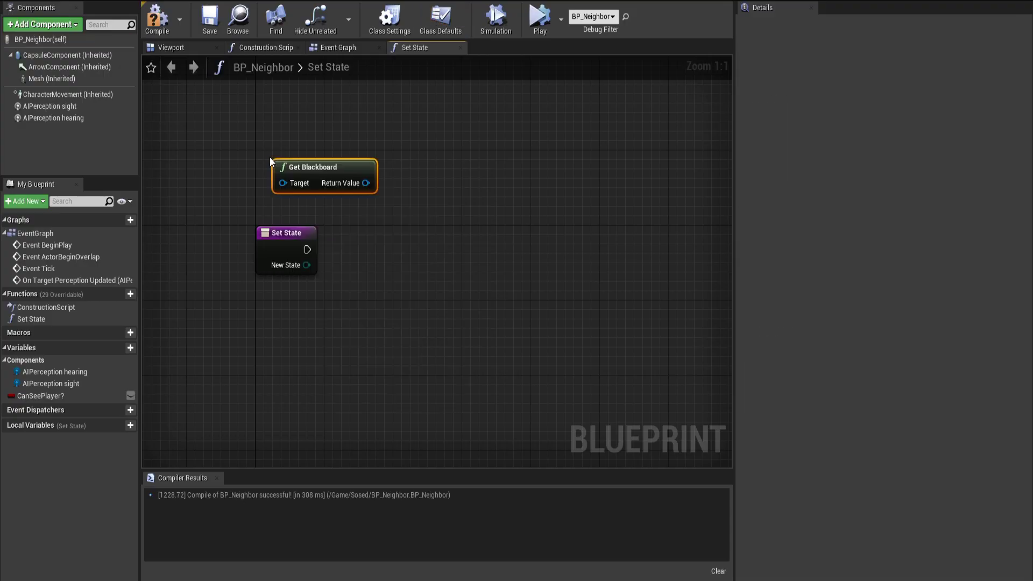
# Step: Feed Get Blackboard into a Set Value as Enum node, with New State as Enum Value
pyautogui.moveTo(289, 159); pyautogui.dragTo(267, 125)
pyautogui.moveTo(340, 146); pyautogui.dragTo(414, 226)
pyautogui.write('set')
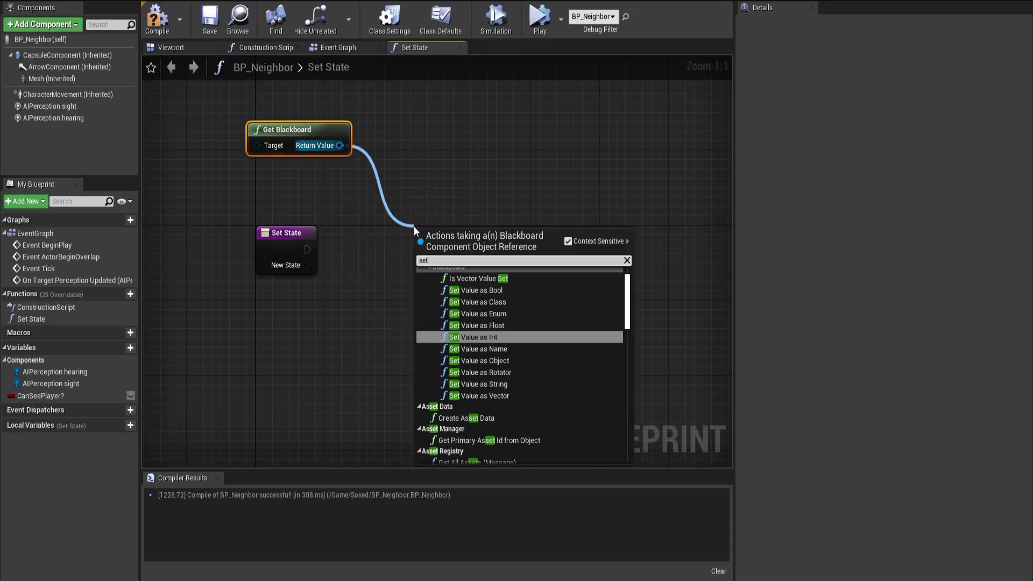
pyautogui.write(' value')
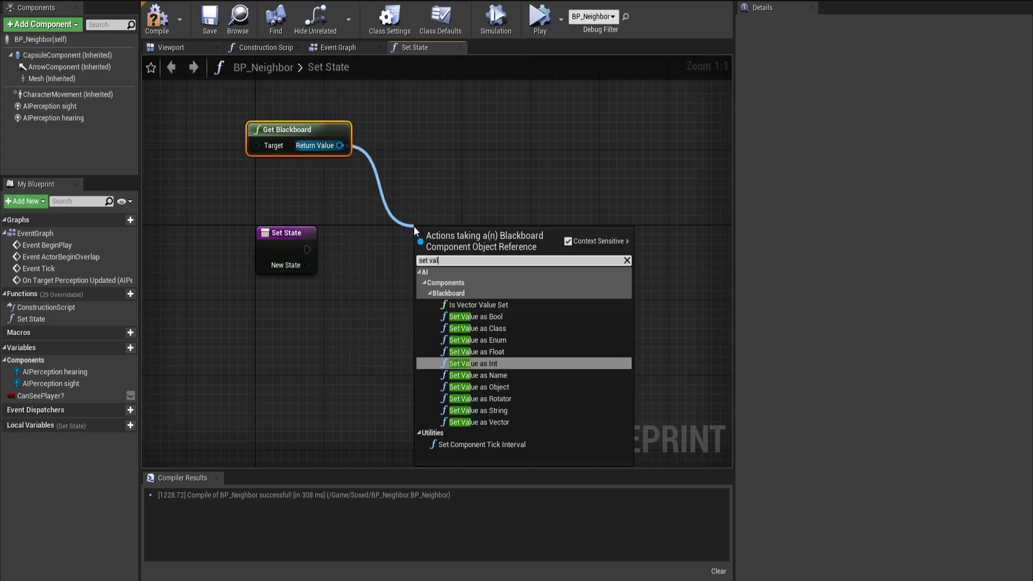
pyautogui.click(539, 341)
pyautogui.moveTo(468, 233); pyautogui.dragTo(607, 226)
pyautogui.moveTo(307, 249); pyautogui.dragTo(558, 249)
pyautogui.moveTo(558, 280); pyautogui.dragTo(409, 319)
pyautogui.click(452, 372)
pyautogui.moveTo(307, 265); pyautogui.dragTo(558, 295)
# Step: Supply the Key Name with a Make Literal Name node valued 'State'
pyautogui.click(455, 344)
pyautogui.write('State')
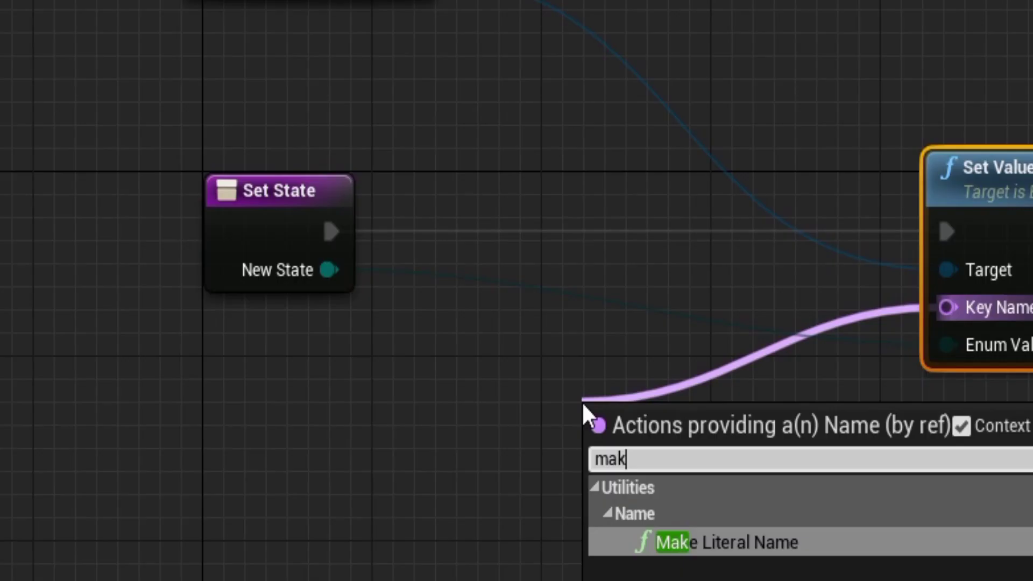
pyautogui.press('Return')
pyautogui.click(694, 463)
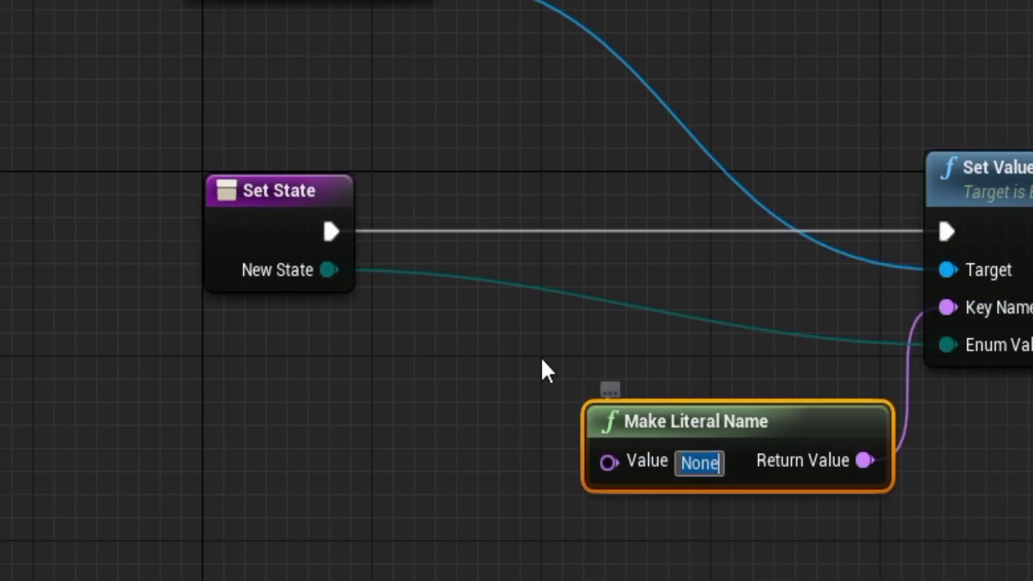
pyautogui.write('State')
# Step: Add a Switch on NeighborState after the setter, its Selection wired to New State
pyautogui.moveTo(657, 218); pyautogui.dragTo(889, 224)
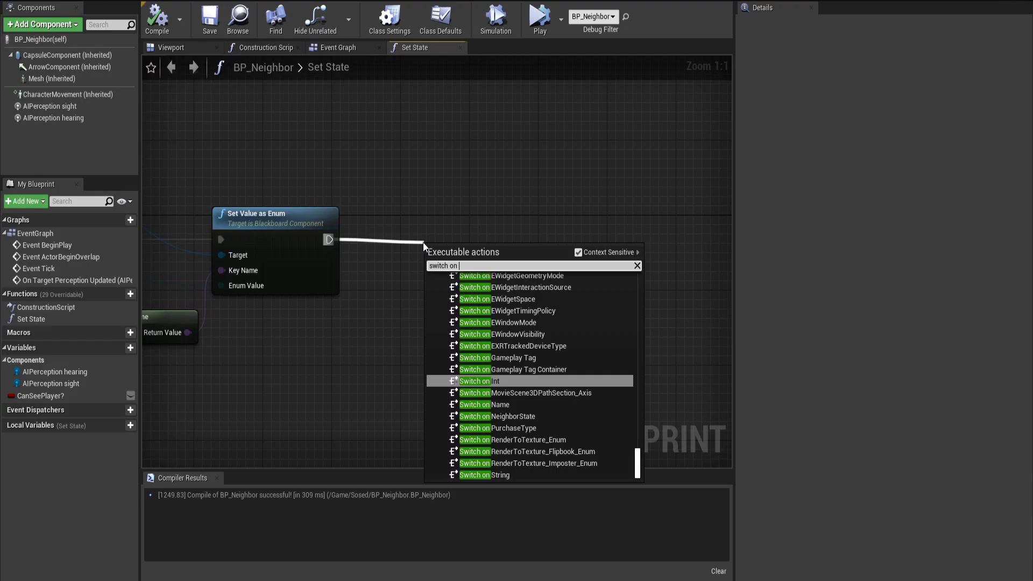
pyautogui.write('switch on')
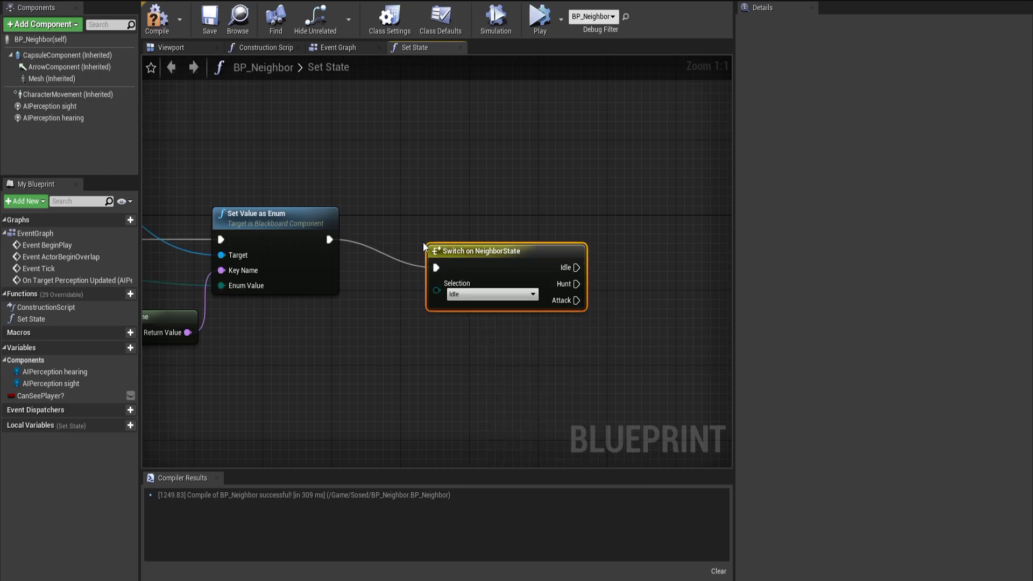
pyautogui.moveTo(222, 271); pyautogui.dragTo(436, 256)
pyautogui.moveTo(421, 259); pyautogui.dragTo(272, 238, button='right')
pyautogui.doubleClick(269, 239)
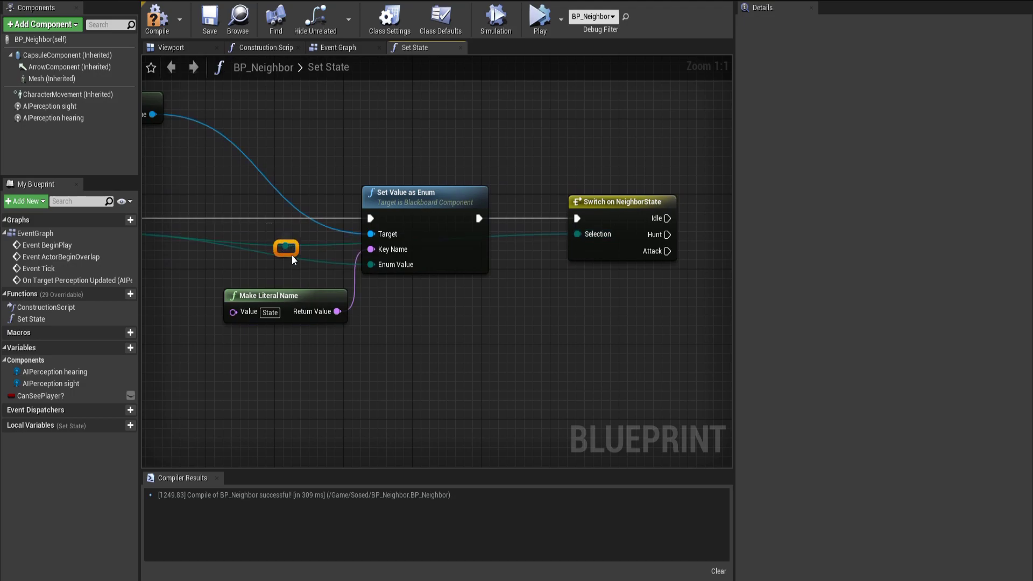